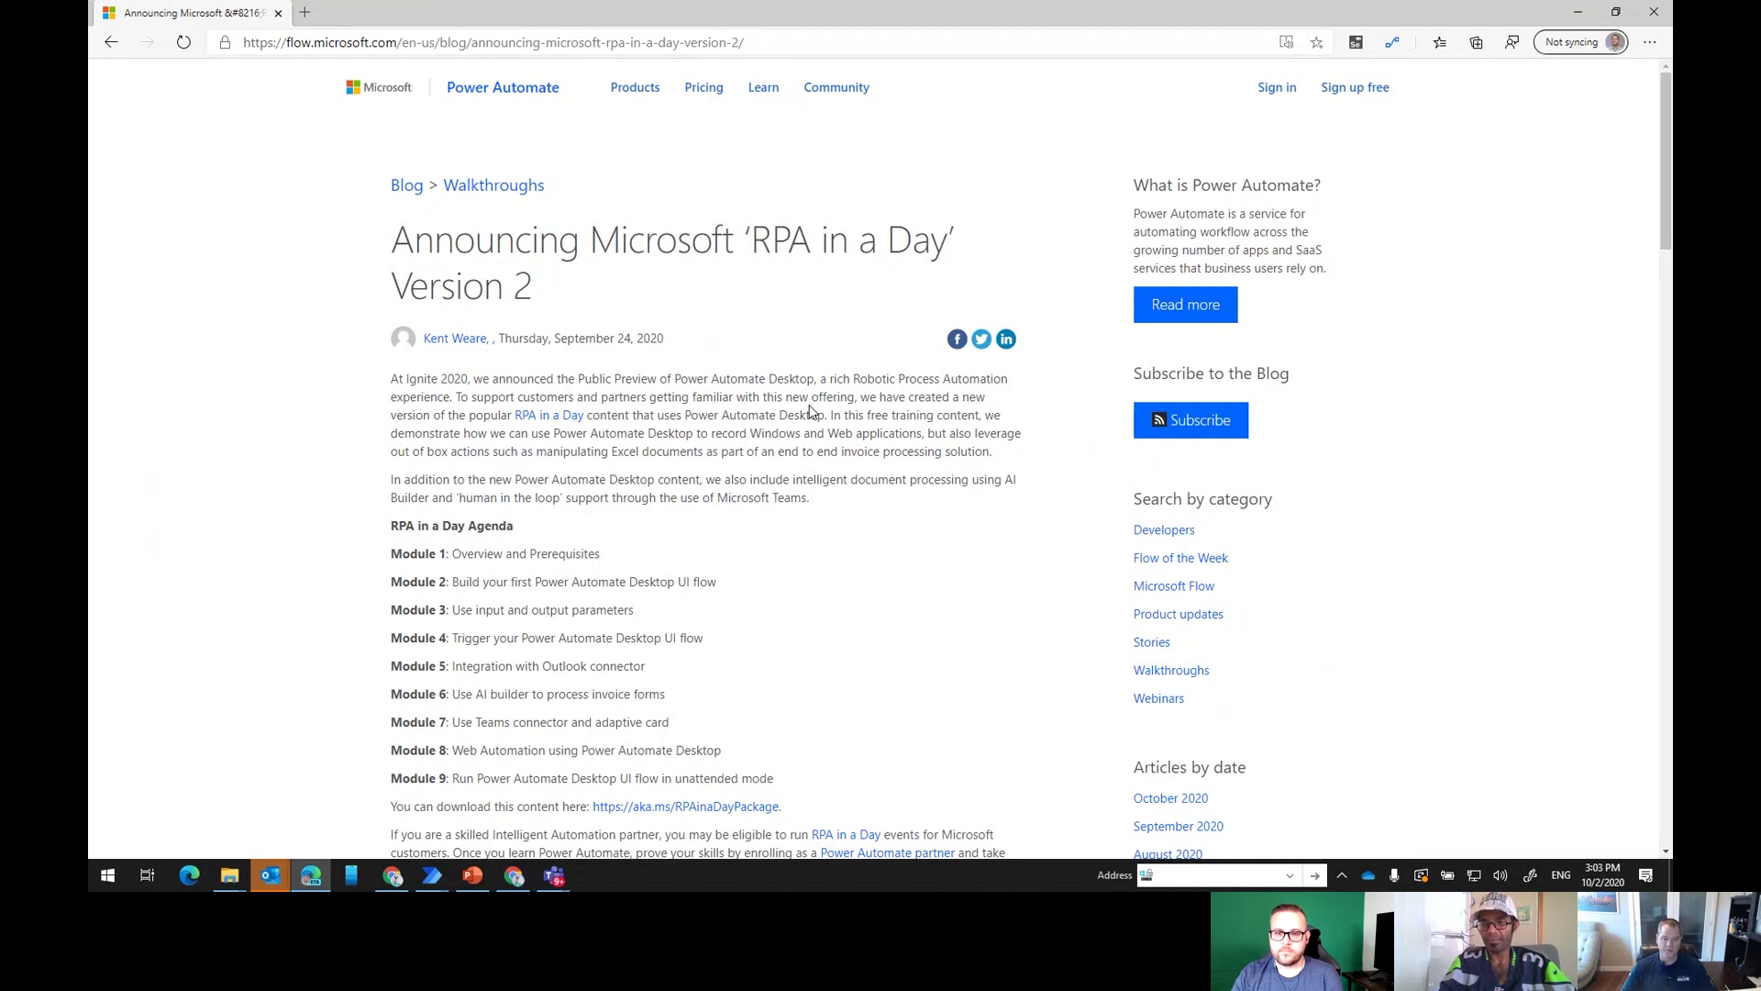
Scroll the blog post down to the RPA in a Day Version 2 module agenda
scroll(822, 468, "down", 3)
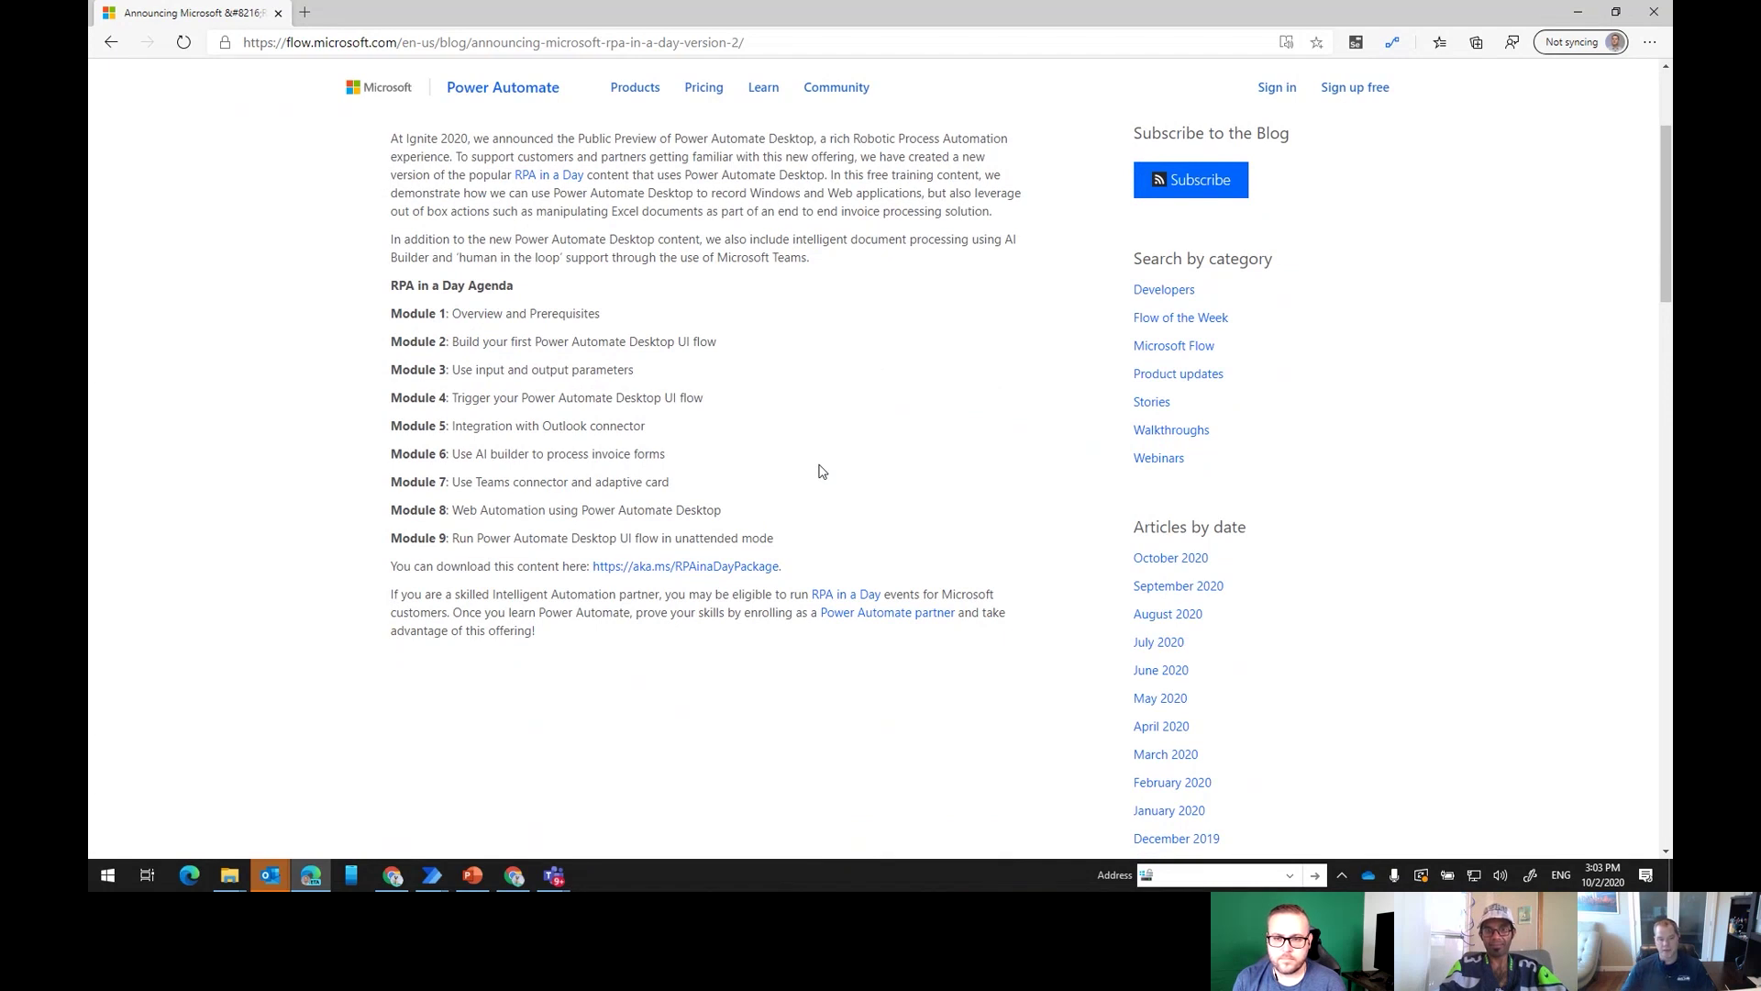
Bring up the RPA in a Day master deck and present the invoice processing lab scenario slide full screen
mouse_move(472, 875)
left_click(483, 830)
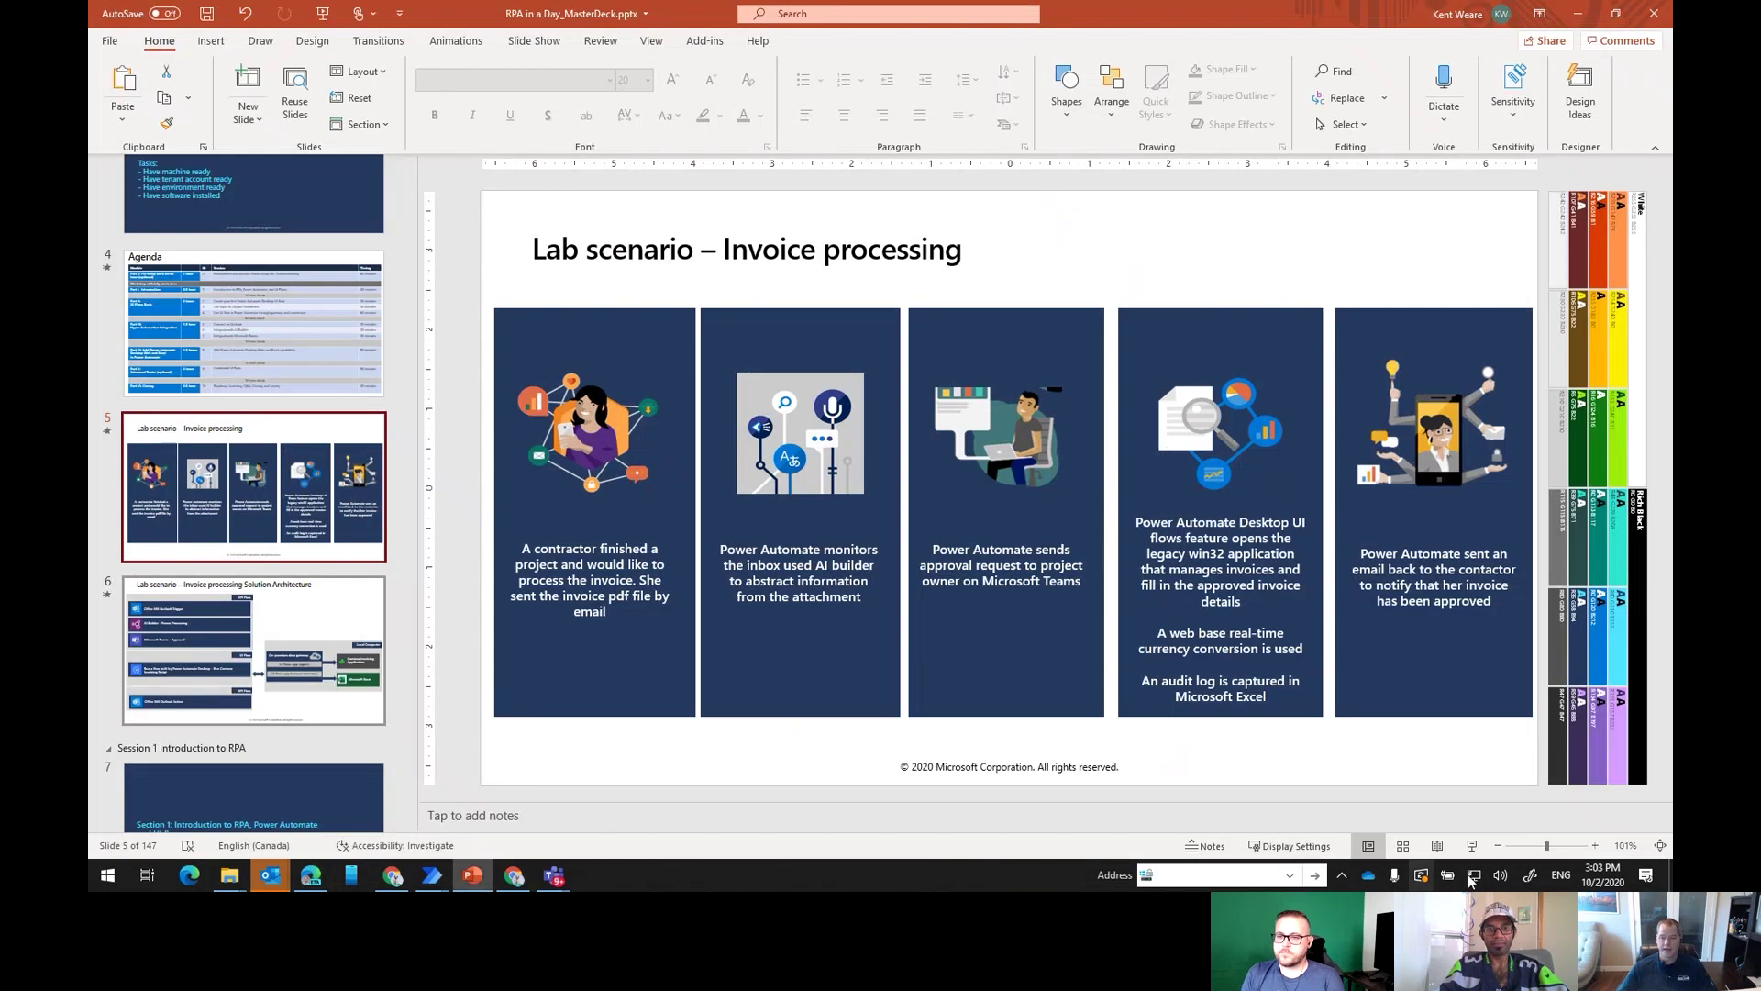
left_click(1471, 845)
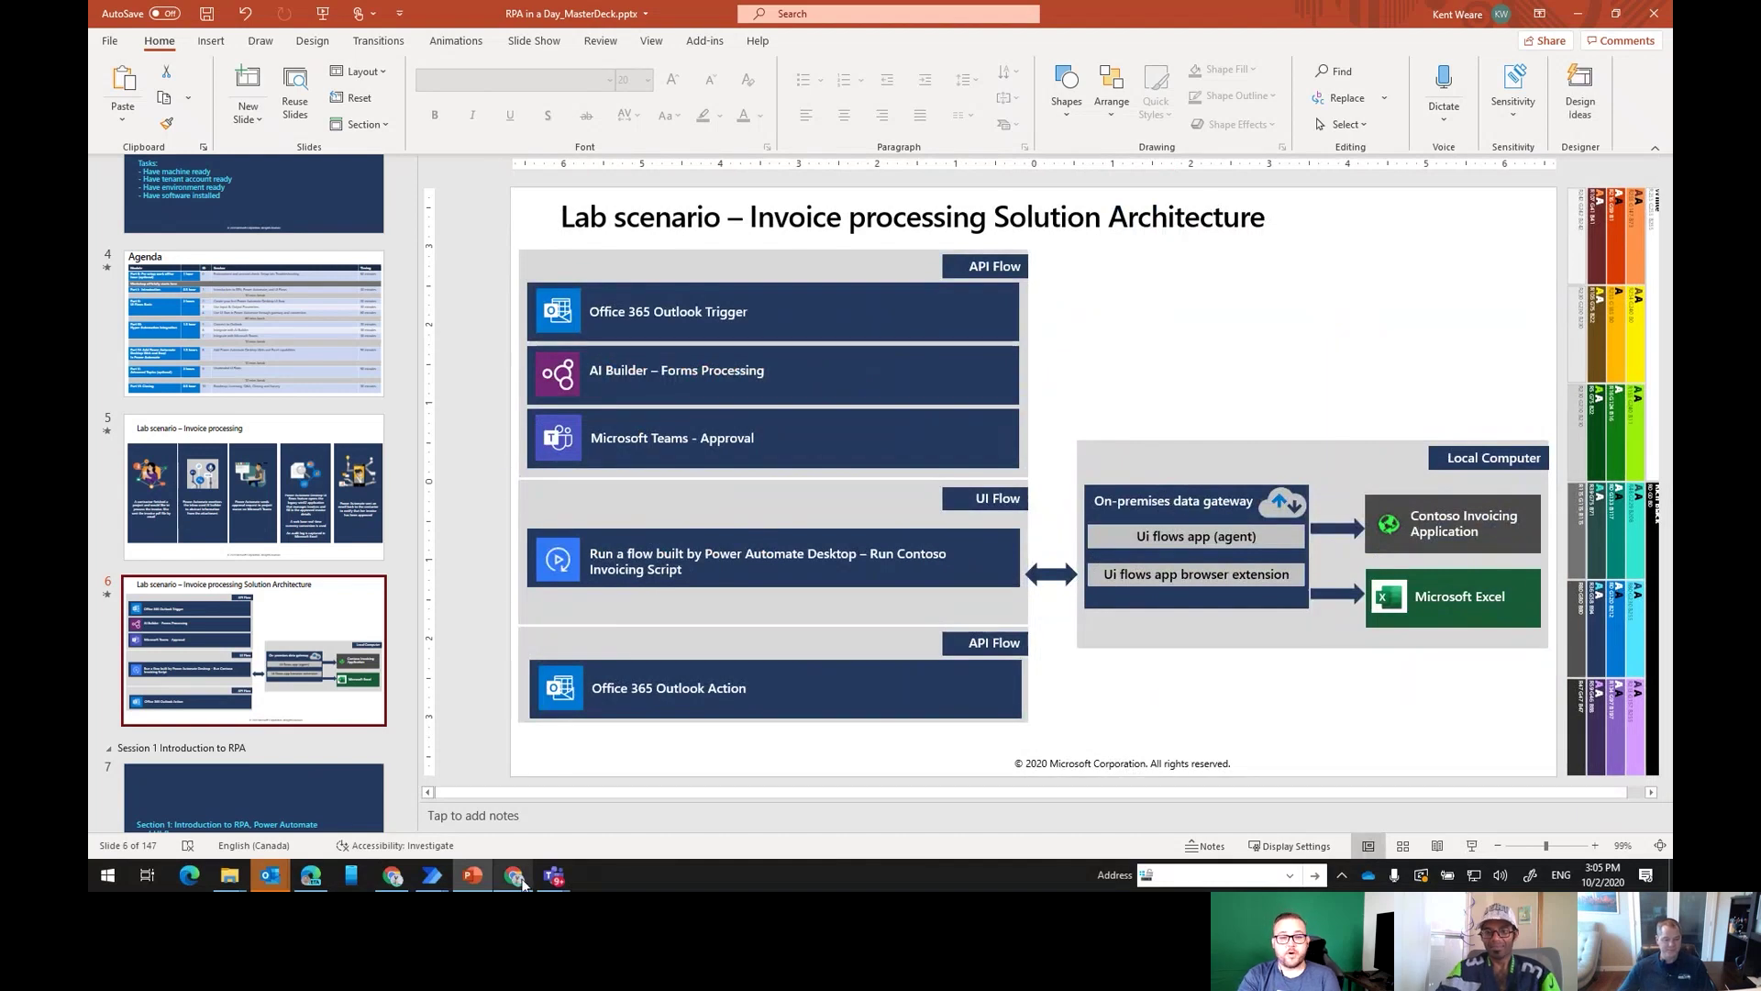
Maximize Outlook and forward the Project Invoice email to the suggested contact
mouse_move(521, 883)
left_click(511, 789)
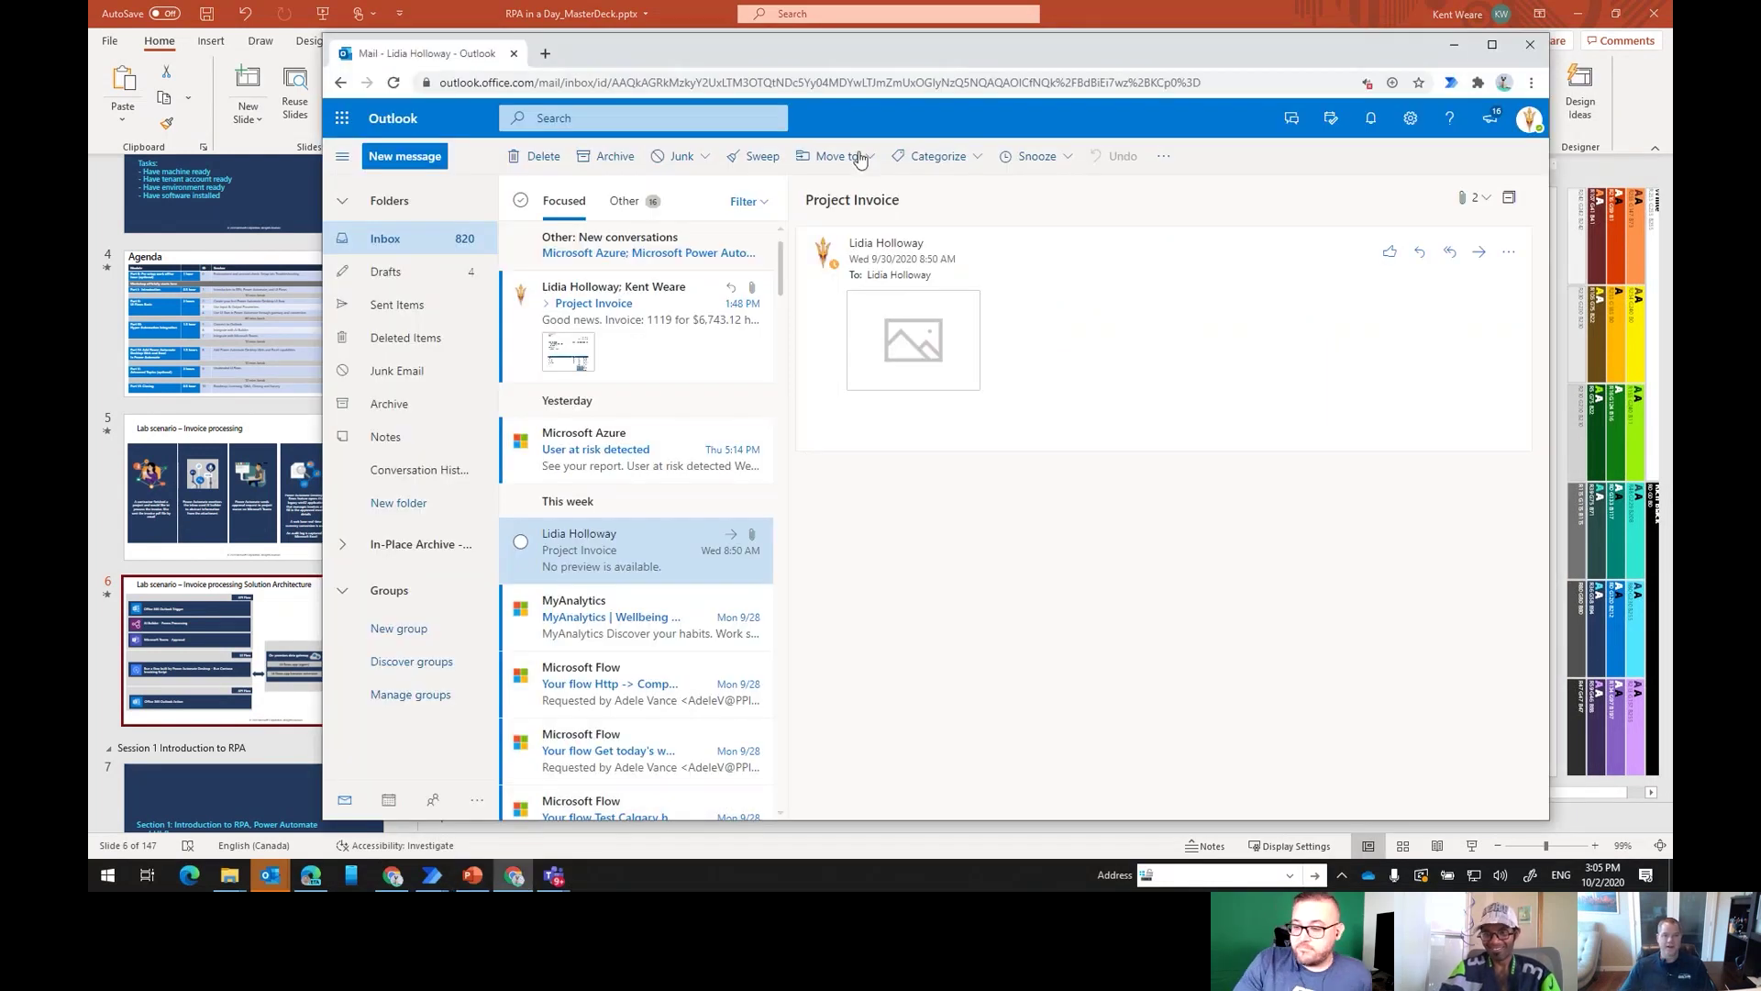
double_click(853, 53)
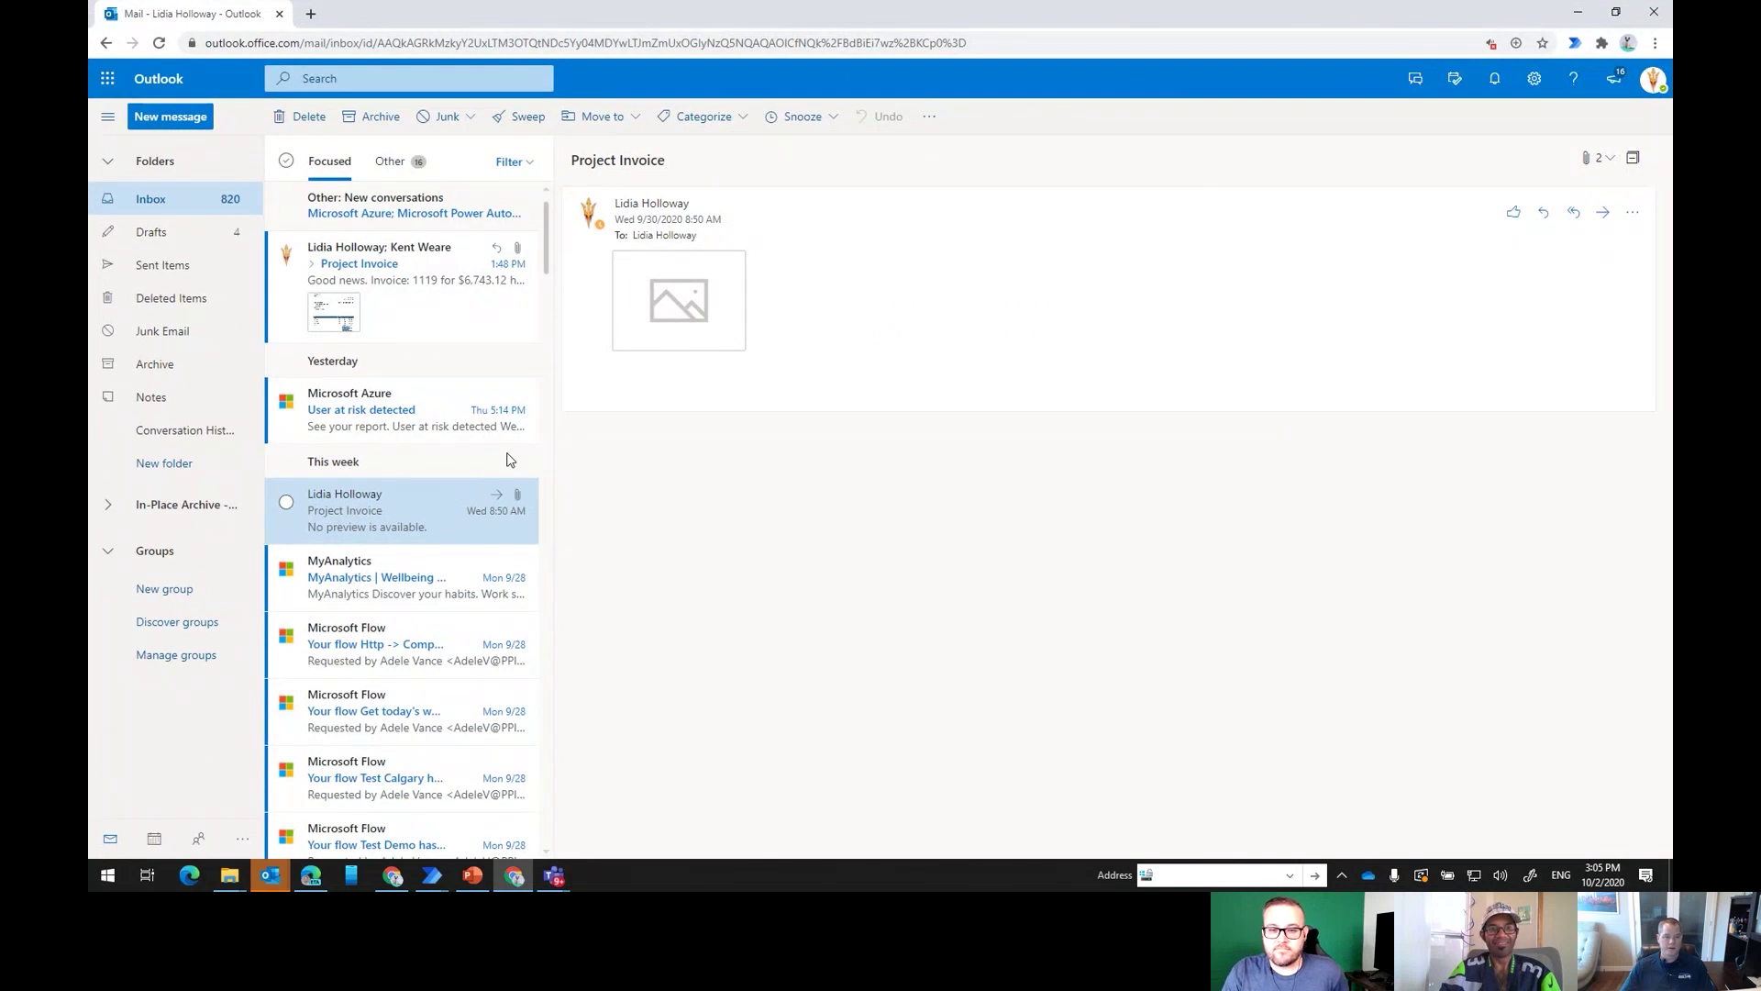
left_click(1603, 212)
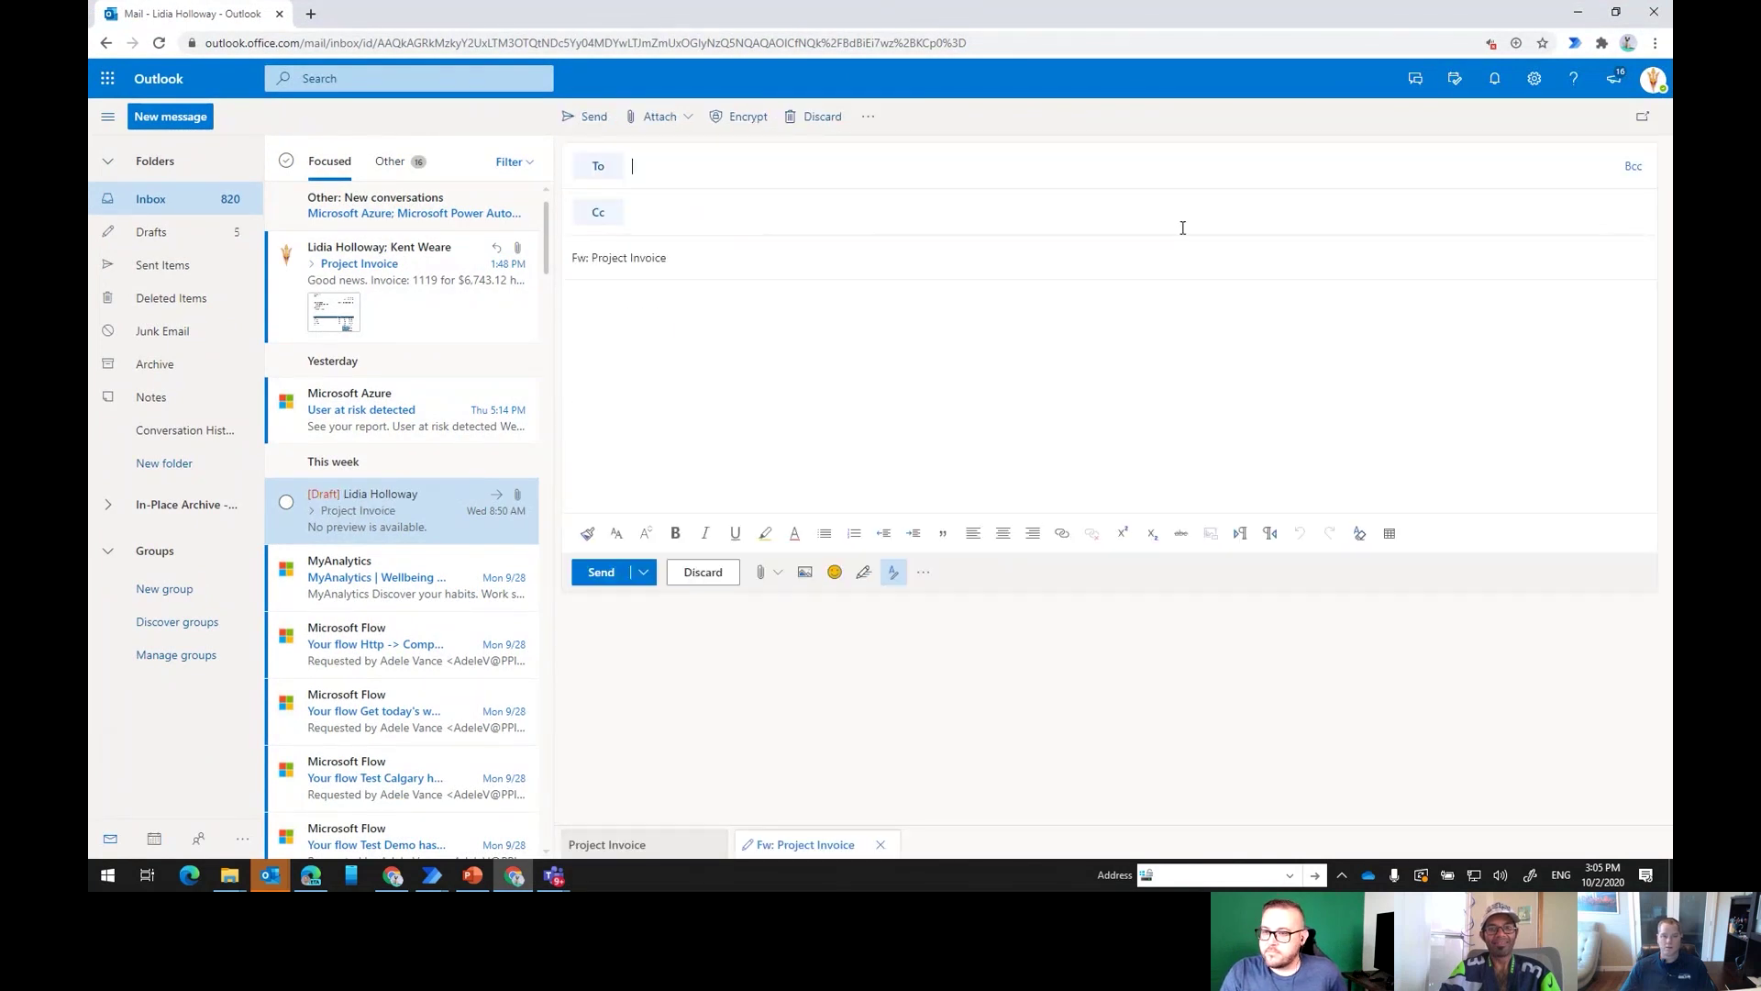
left_click(685, 174)
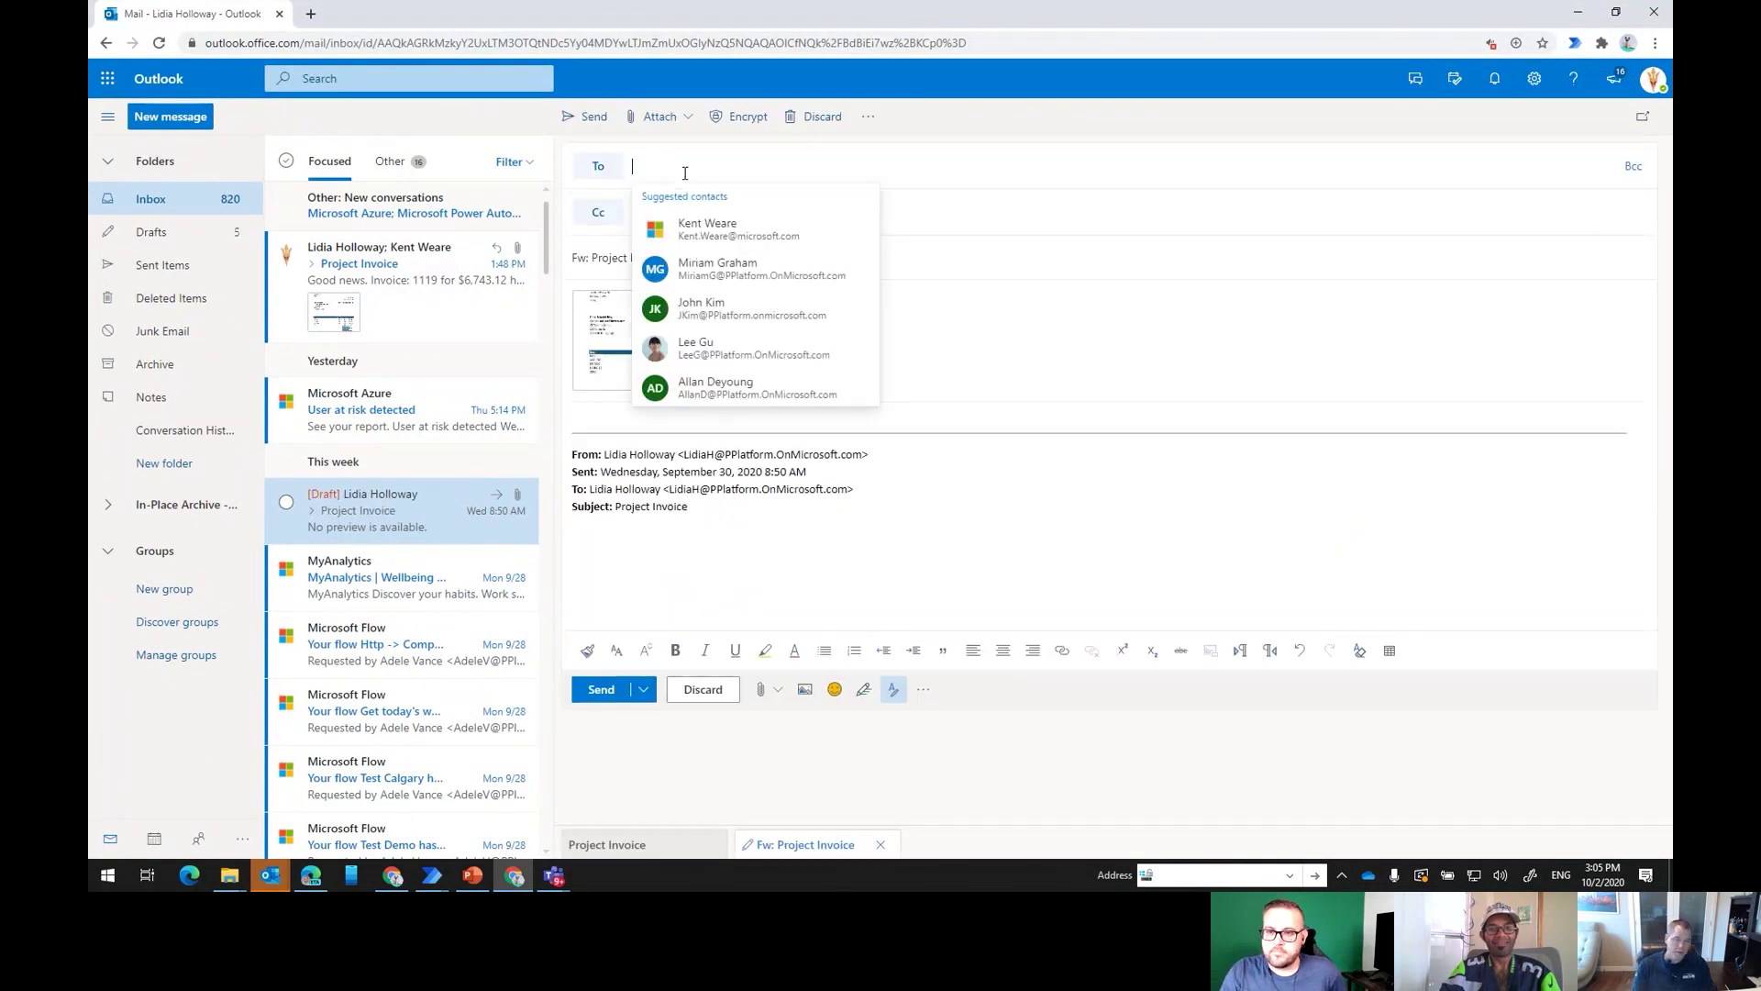
type("li")
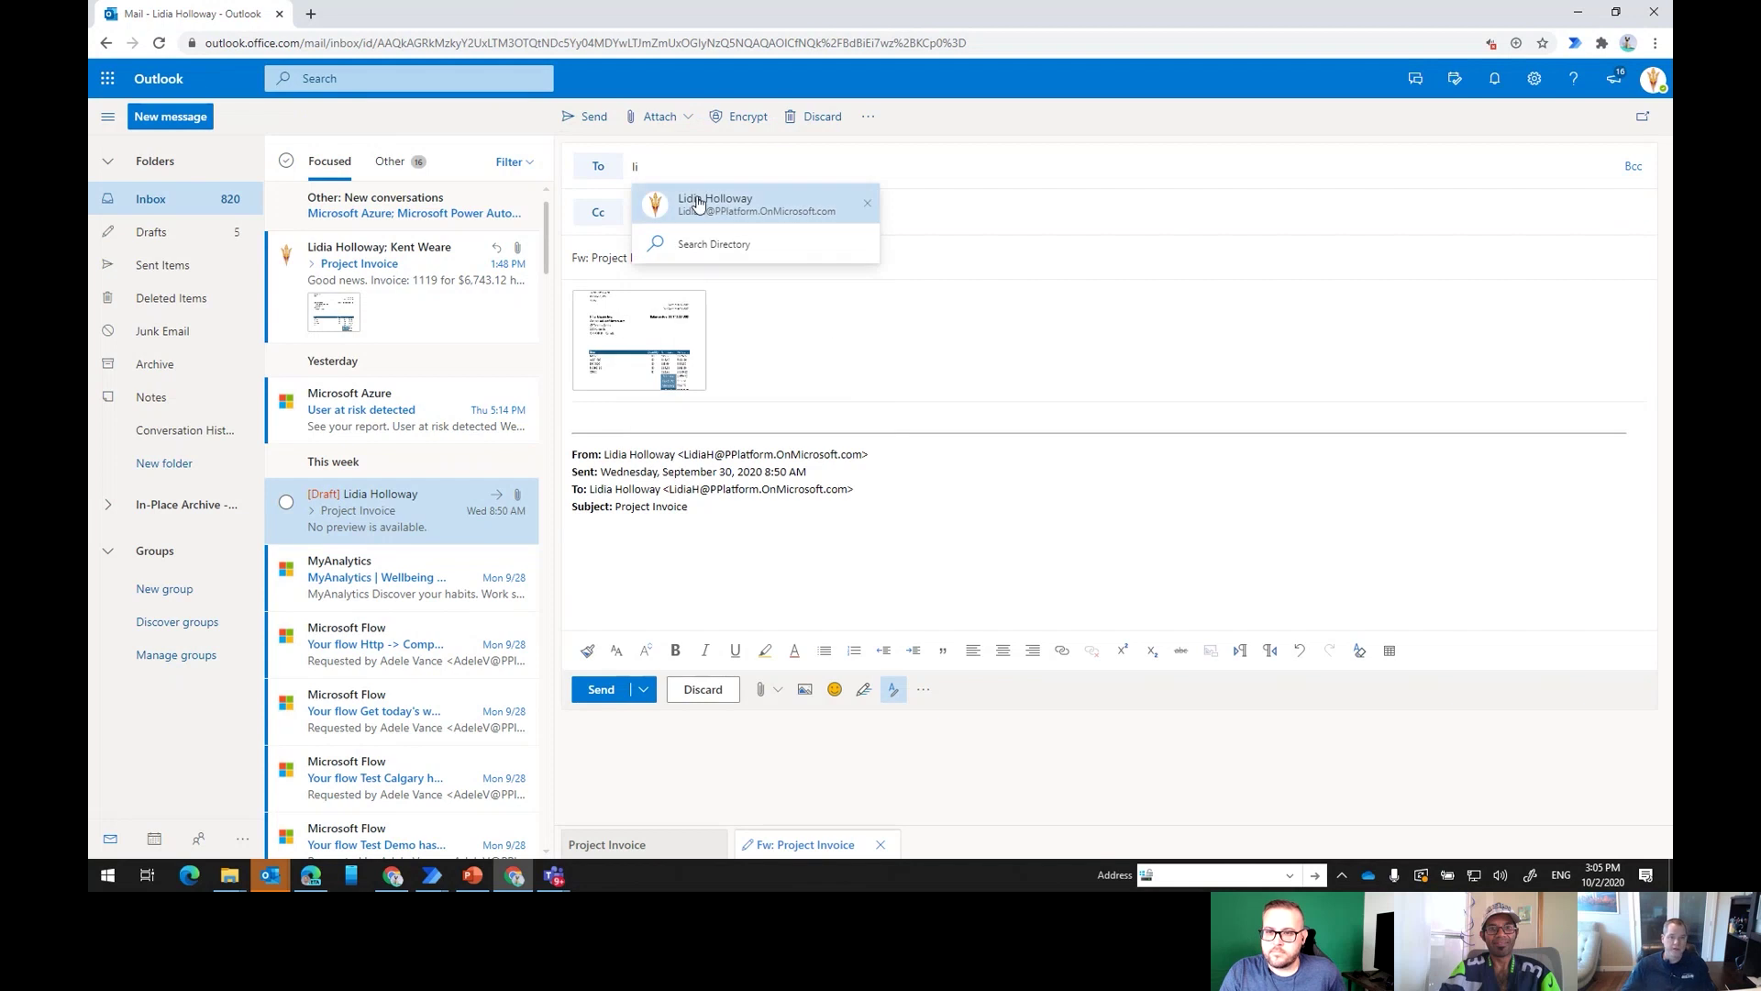
left_click(698, 203)
Remove the 'Fw: ' prefix and forwarded header block, send the email, and preview the attached invoice image
key("BackSpace")
key("BackSpace")
key("BackSpace")
key("BackSpace")
left_click_drag(764, 542, 516, 400)
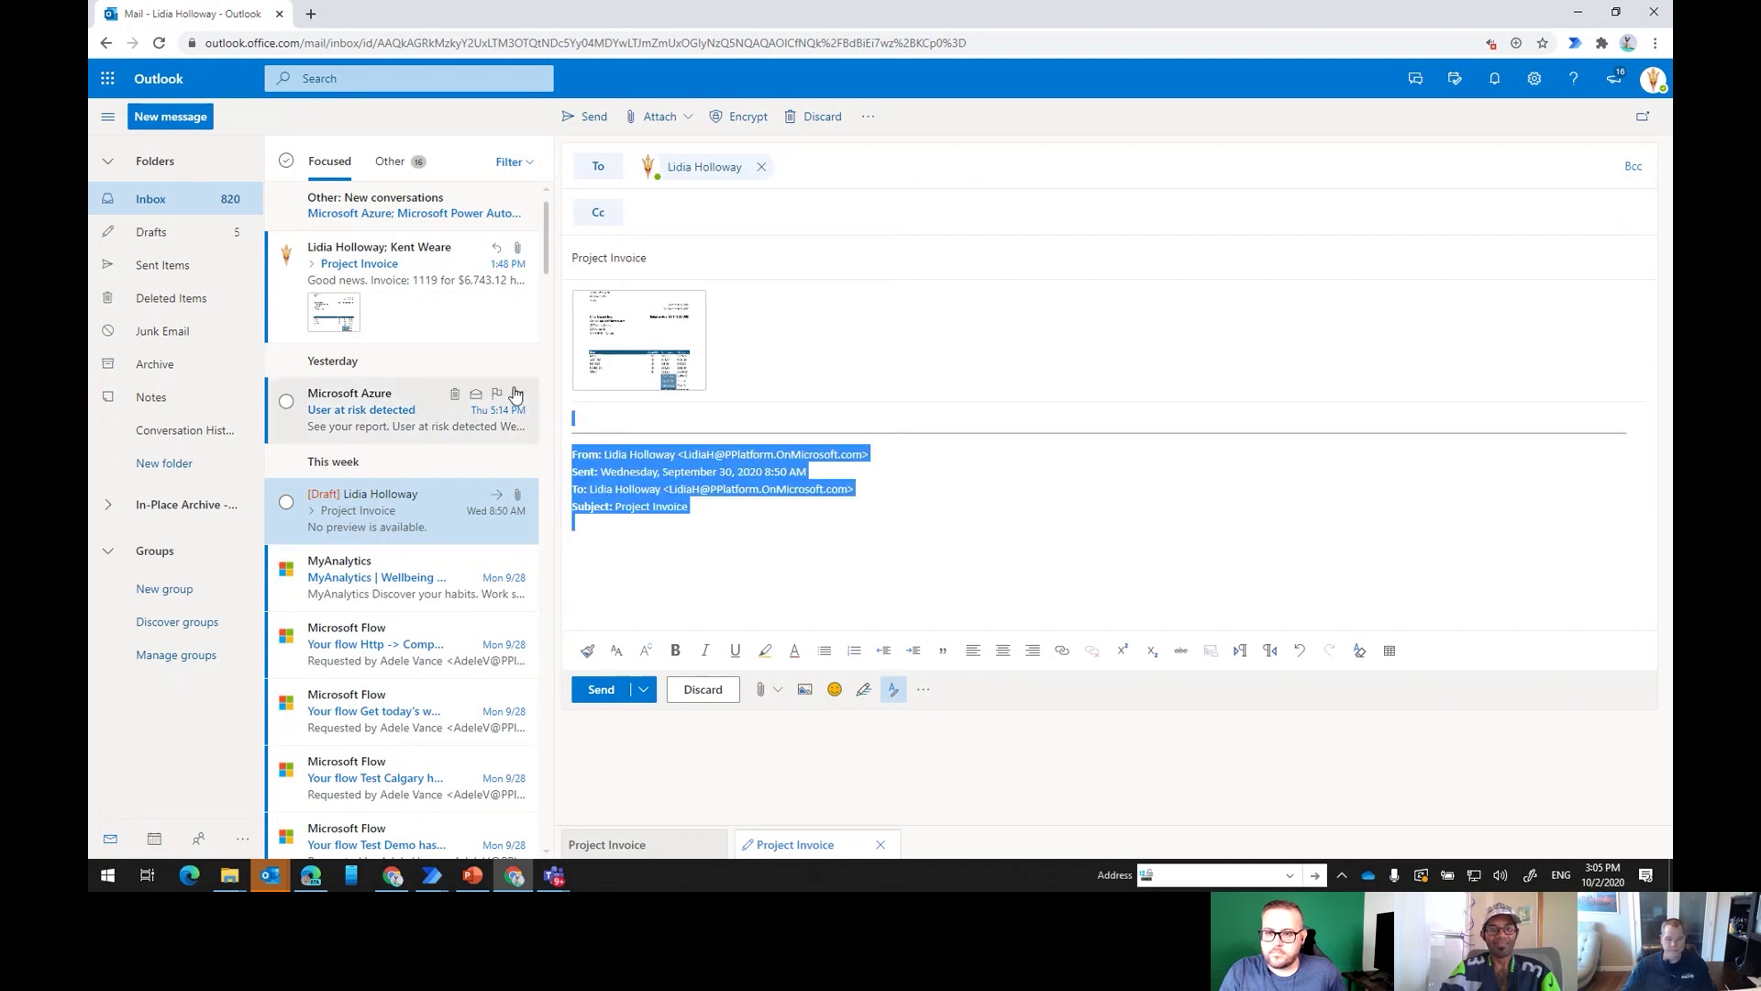
key("Delete")
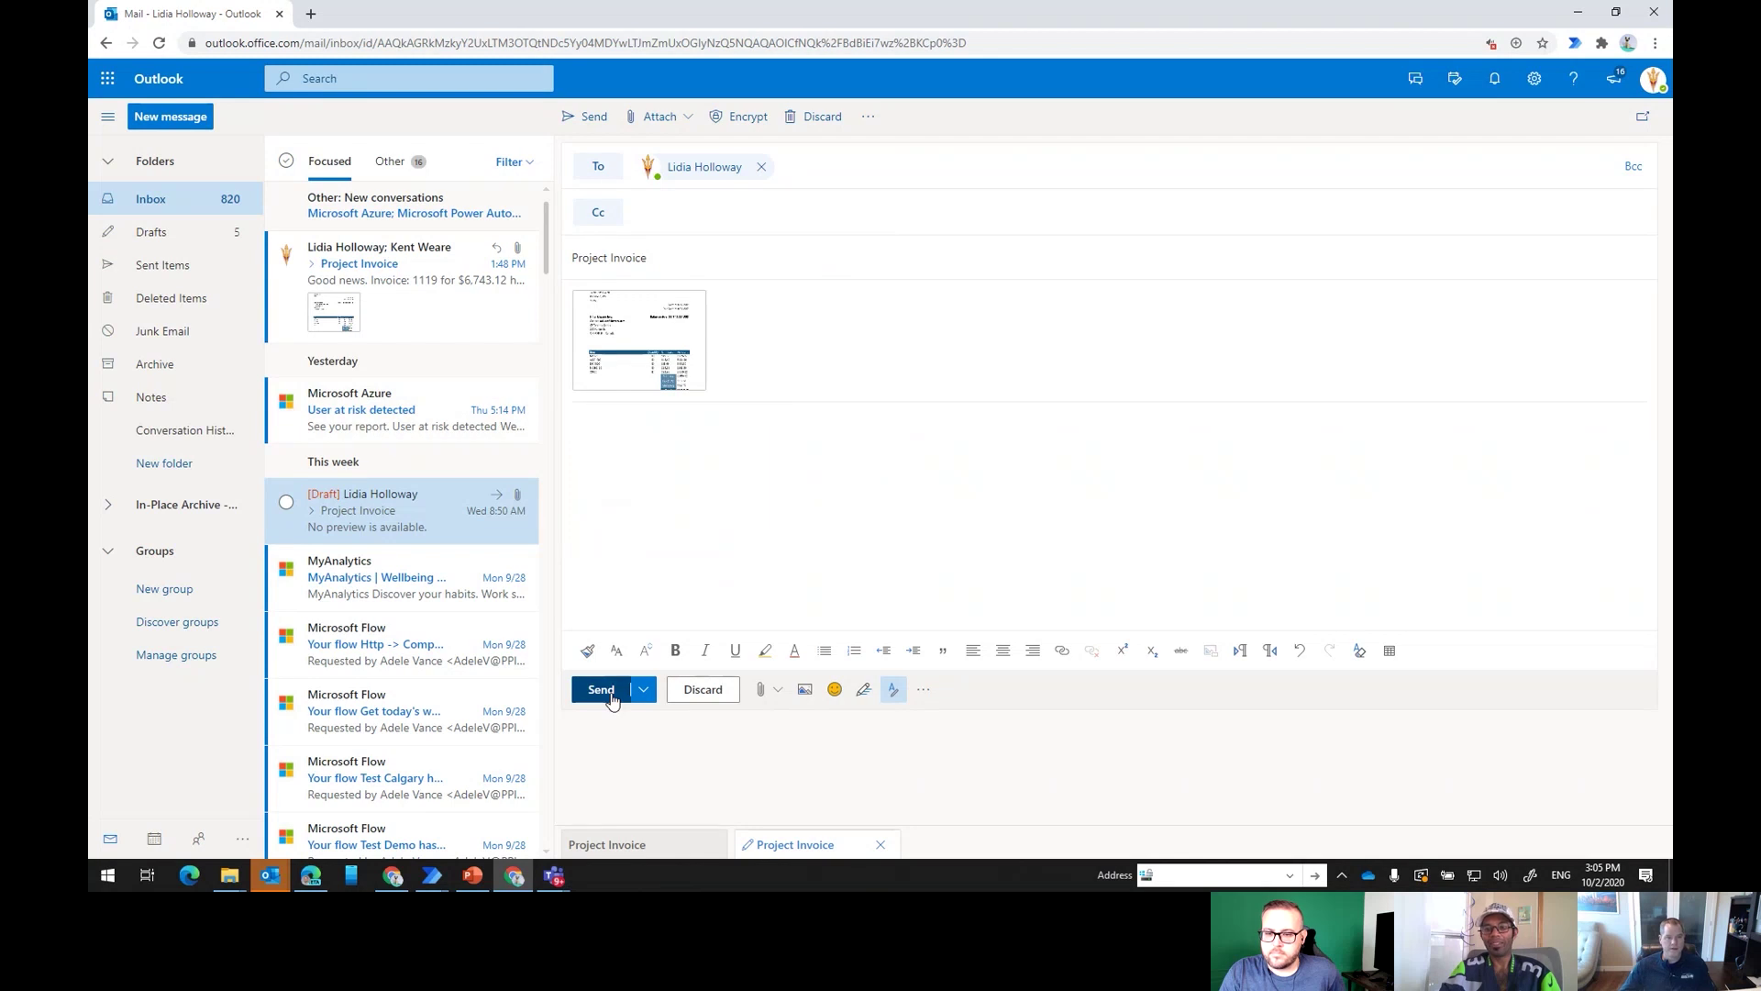
left_click(602, 689)
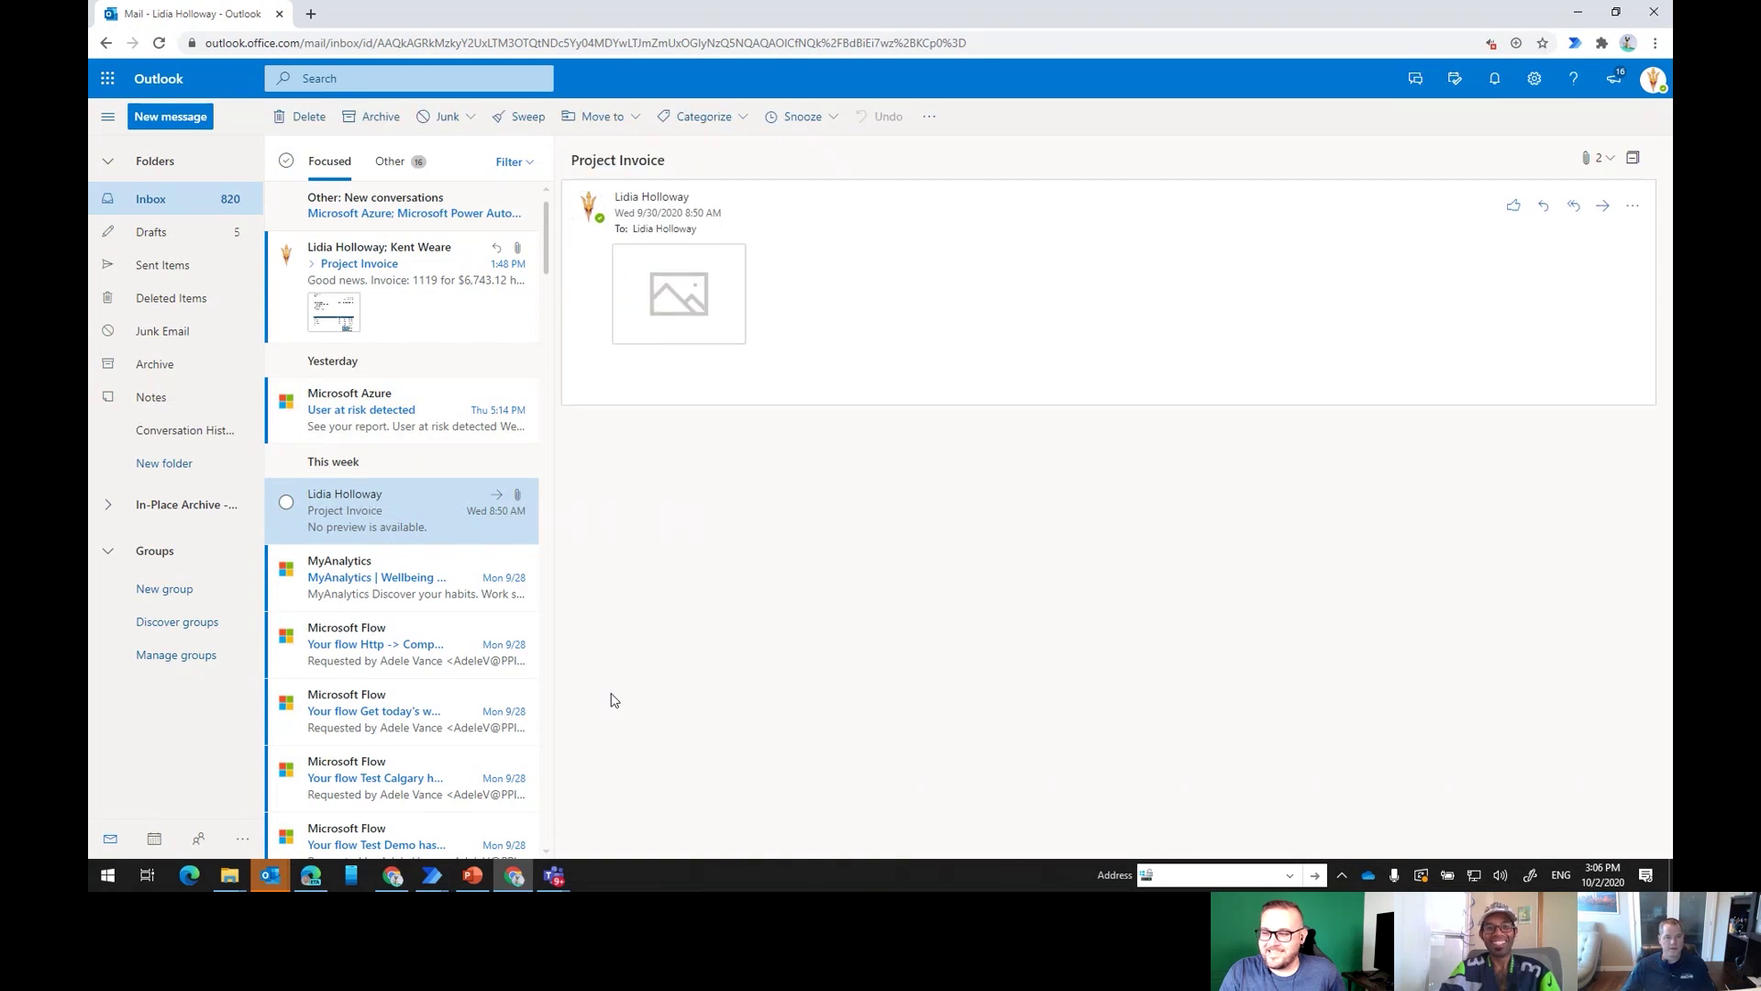
mouse_move(679, 307)
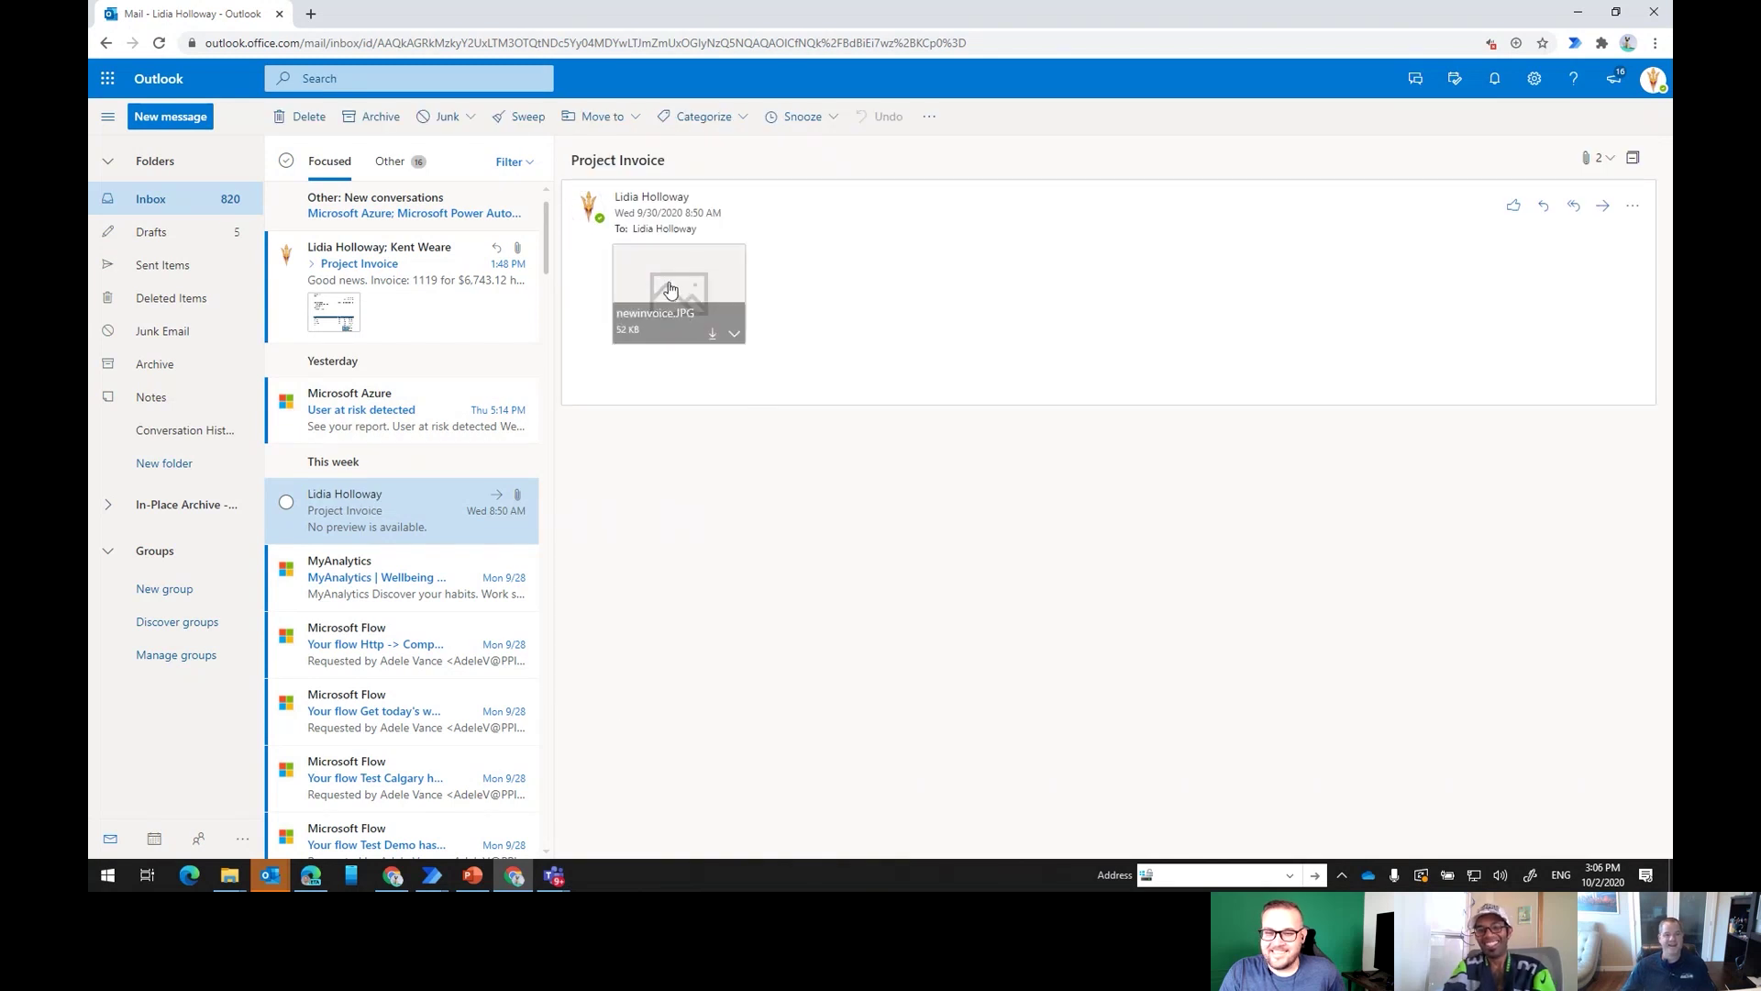
left_click(671, 290)
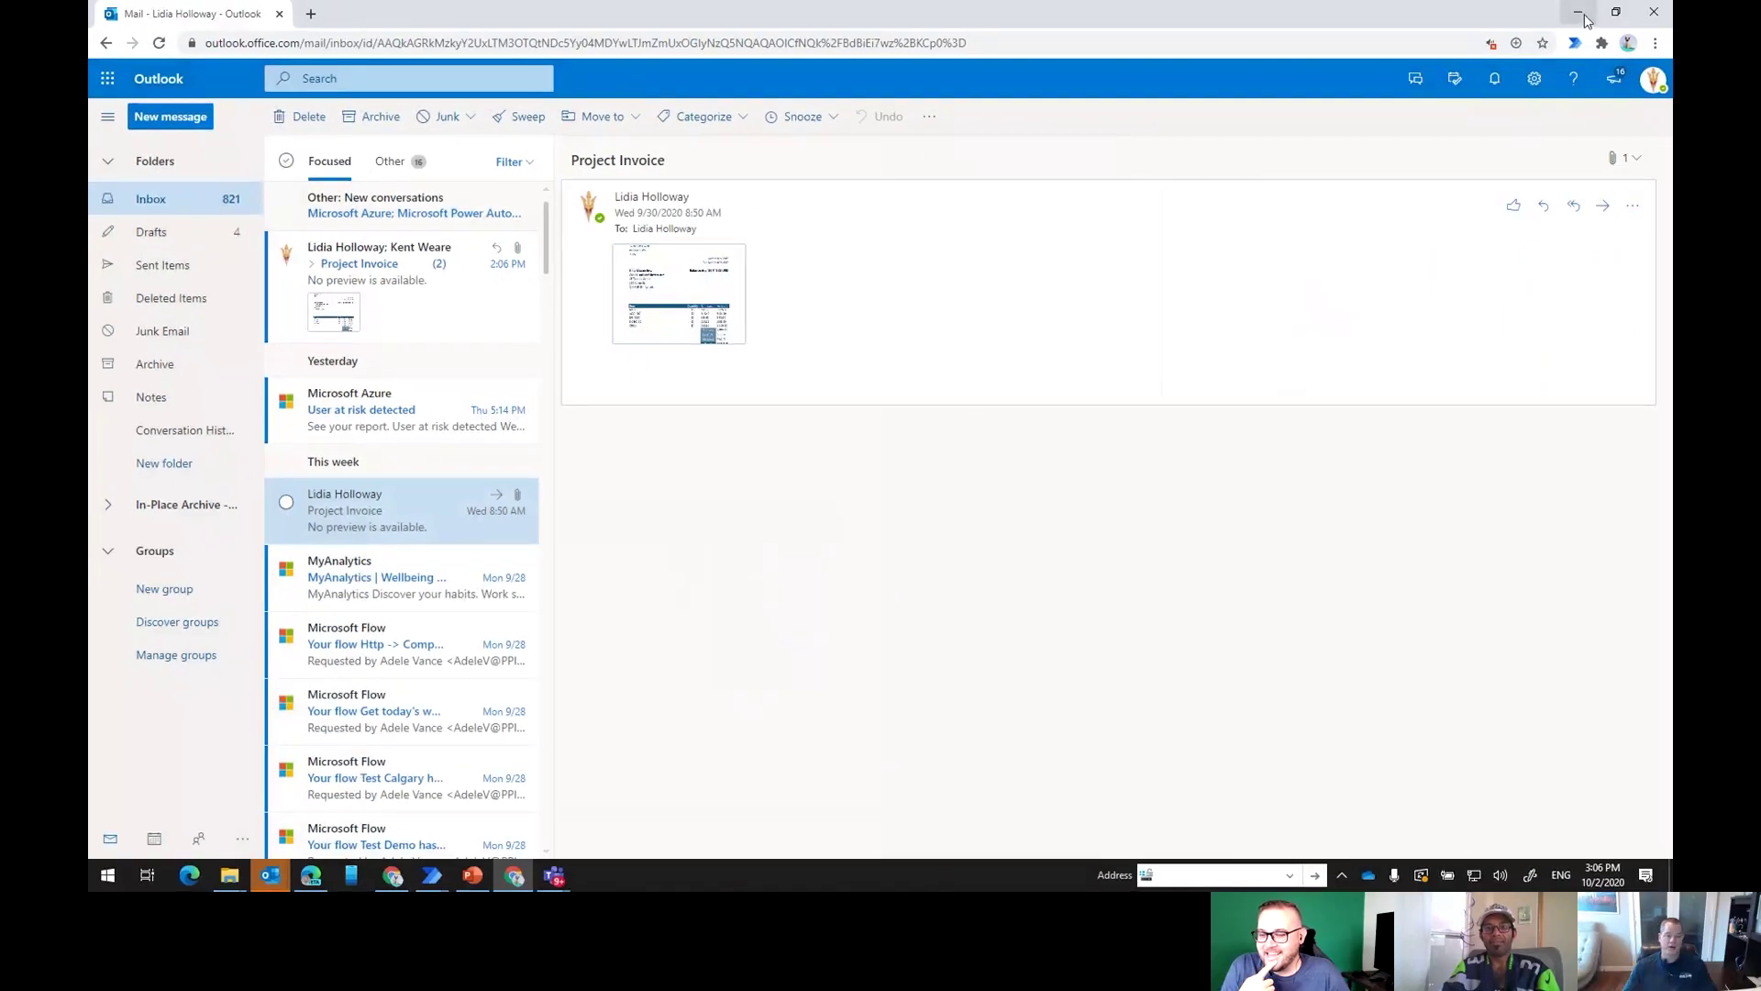
Refresh the Process Invoices run history, check the Teams approval card, and open the flow in the editor
left_click(393, 876)
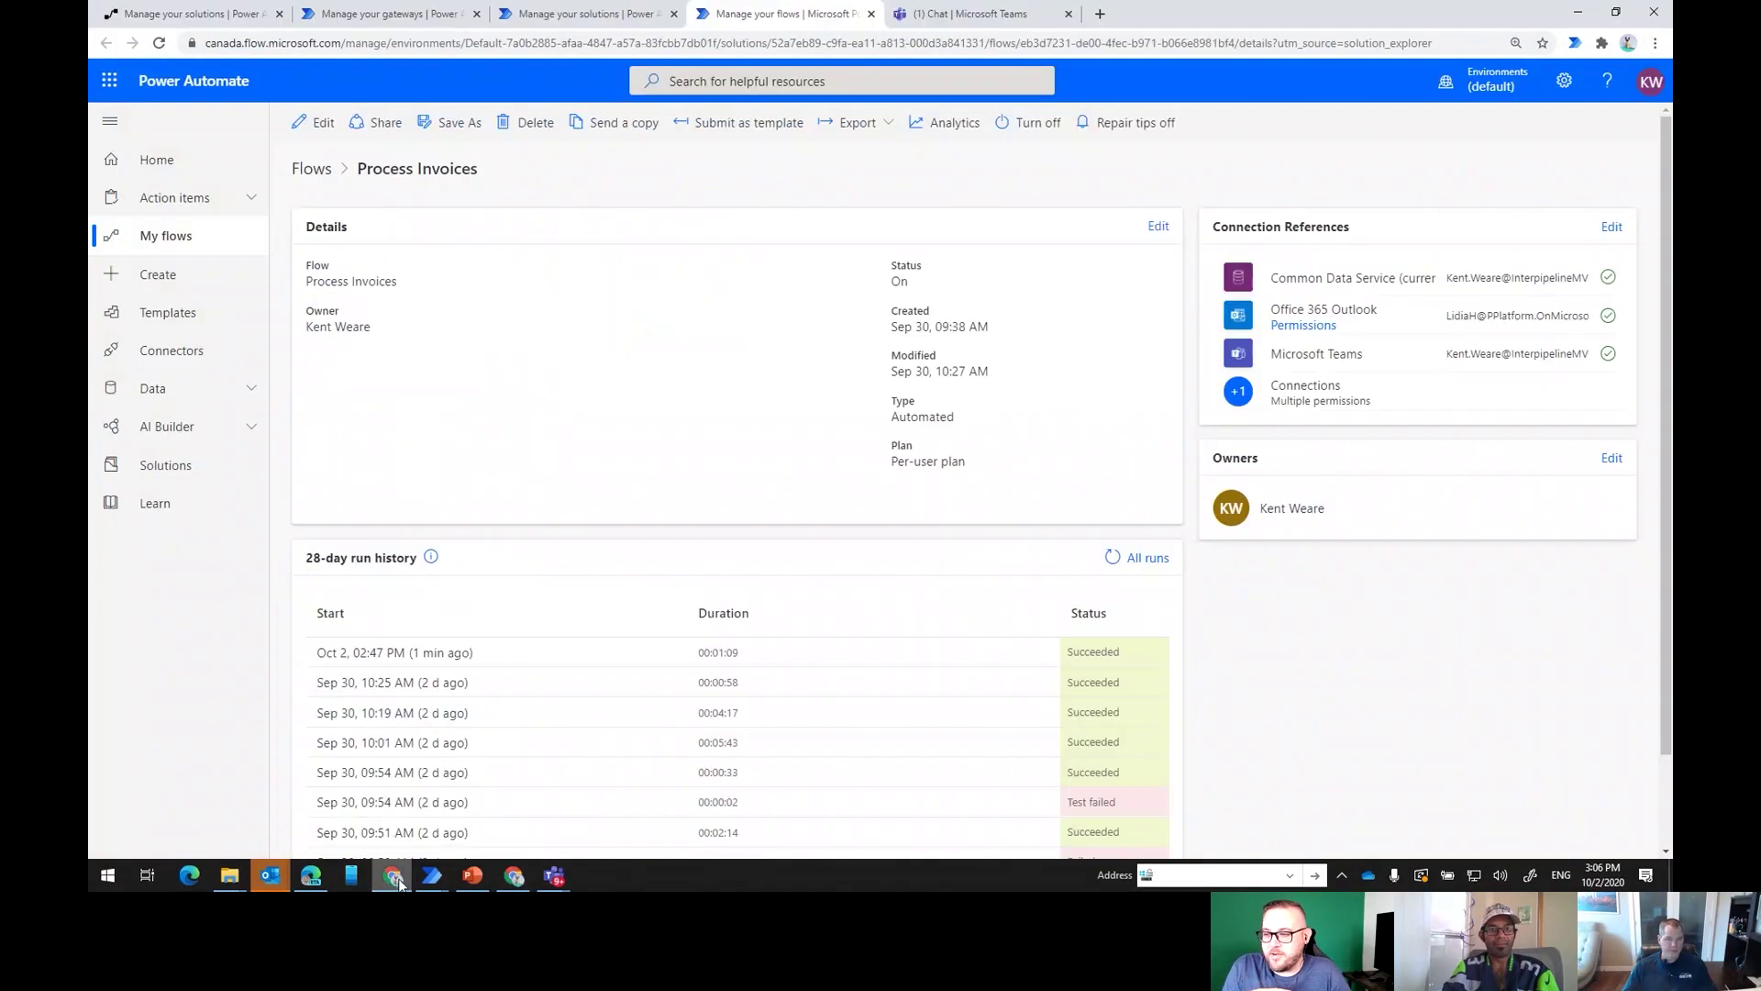
left_click(1113, 556)
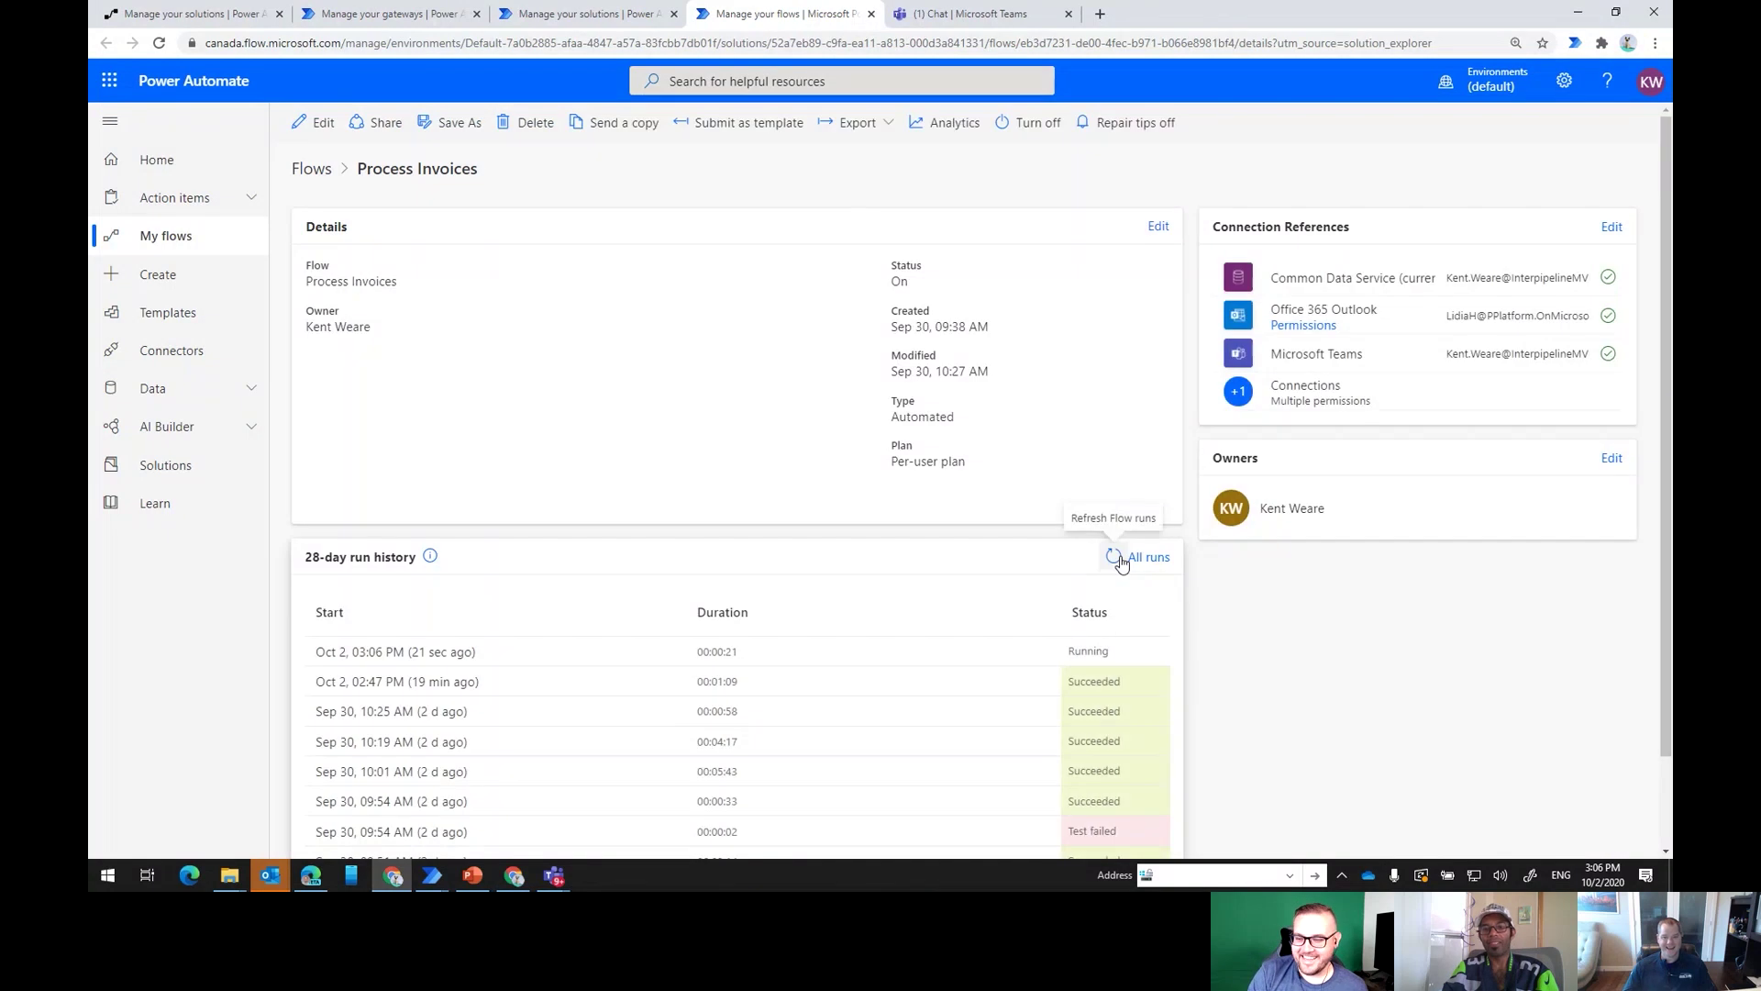
left_click(1014, 16)
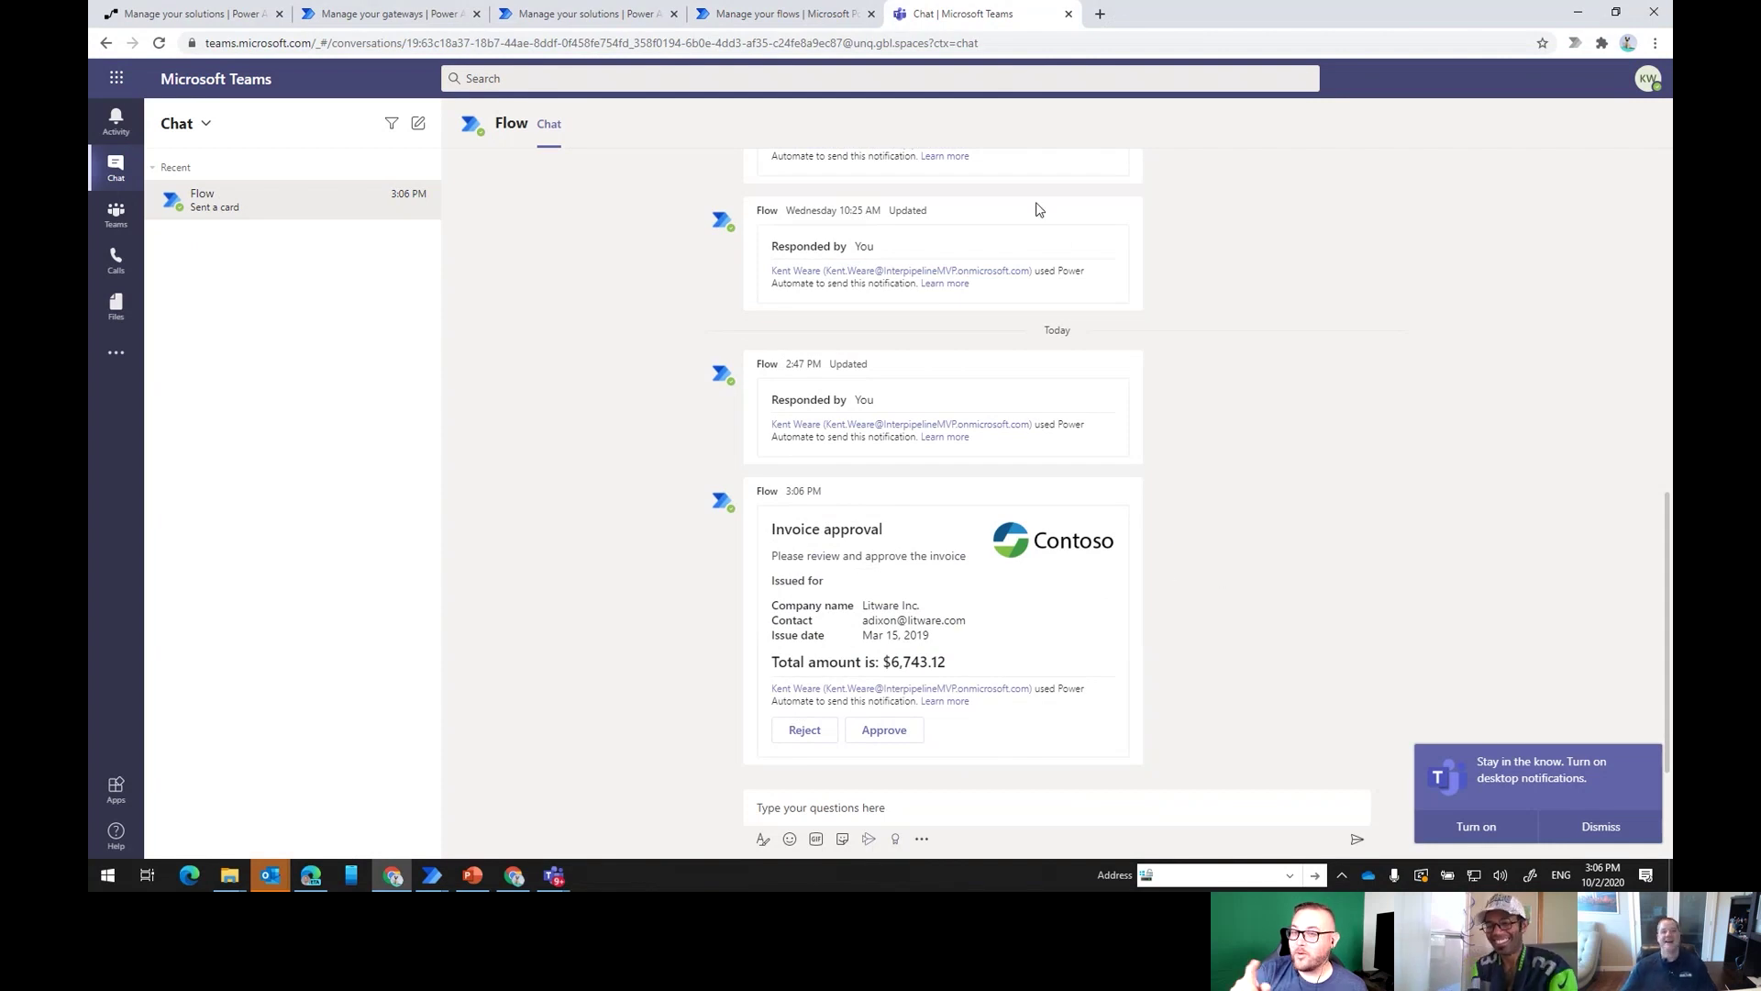
left_click(704, 20)
left_click(321, 122)
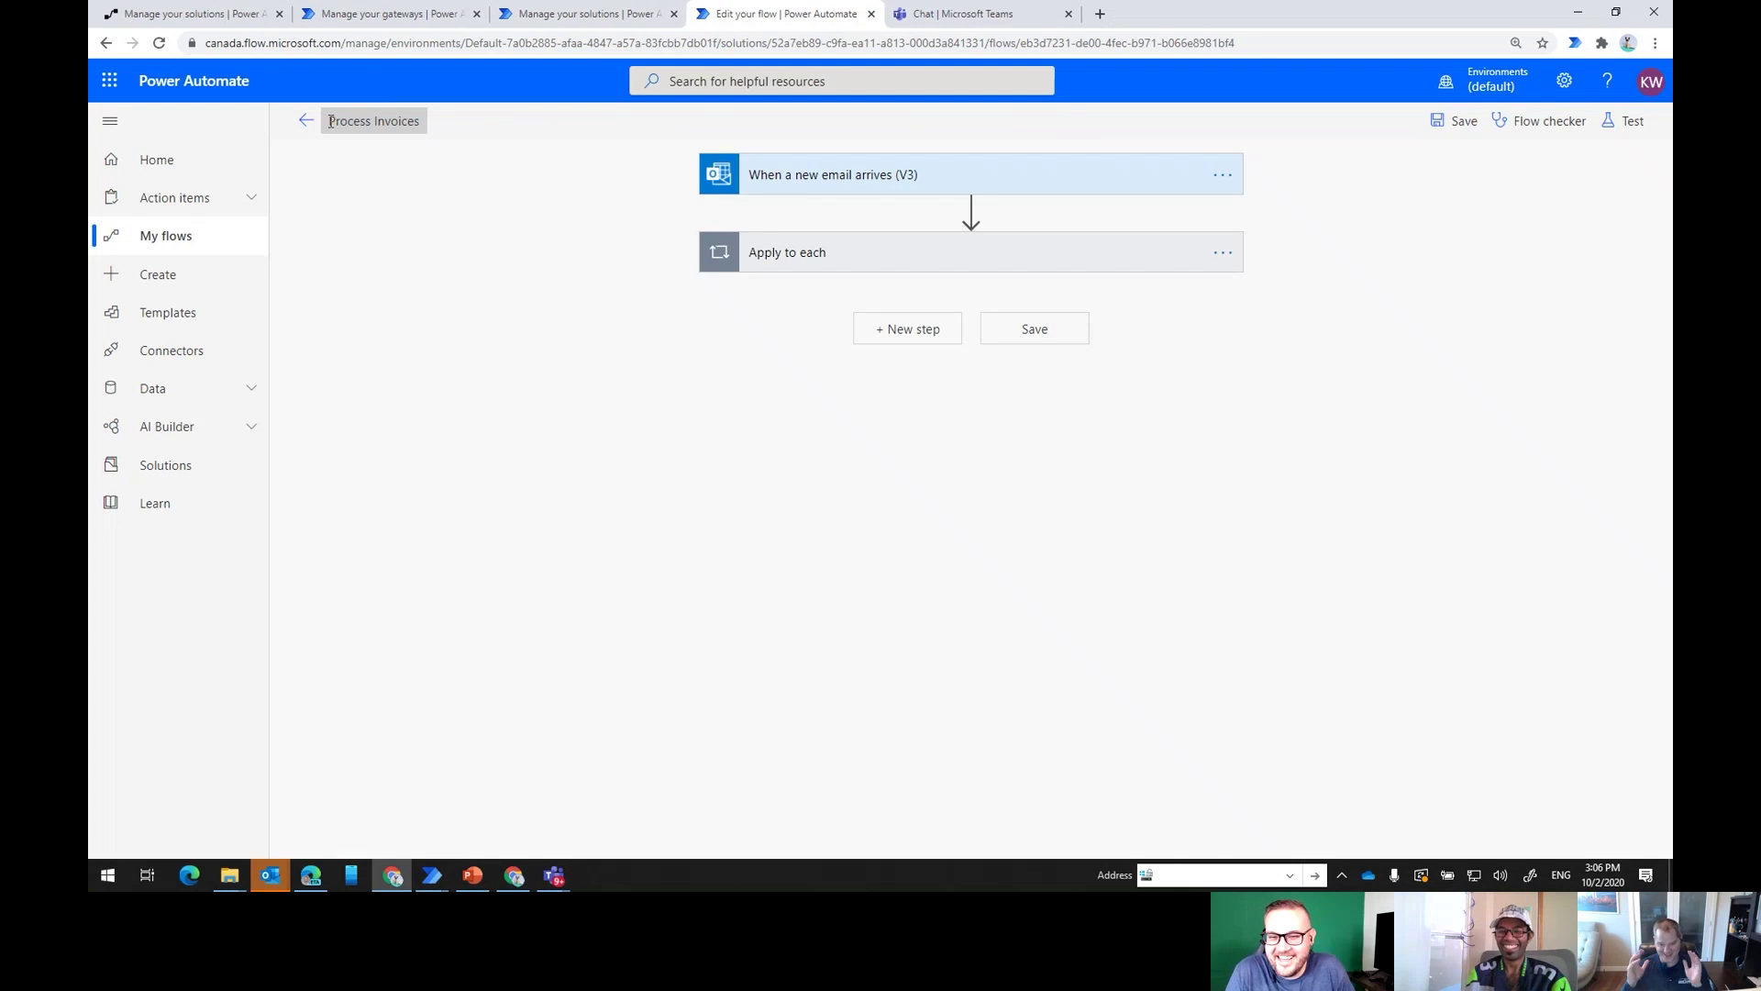
Expand Apply to each, the Condition, and the 'Post an Adaptive Card to a Teams user' action
left_click(830, 257)
left_click(789, 531)
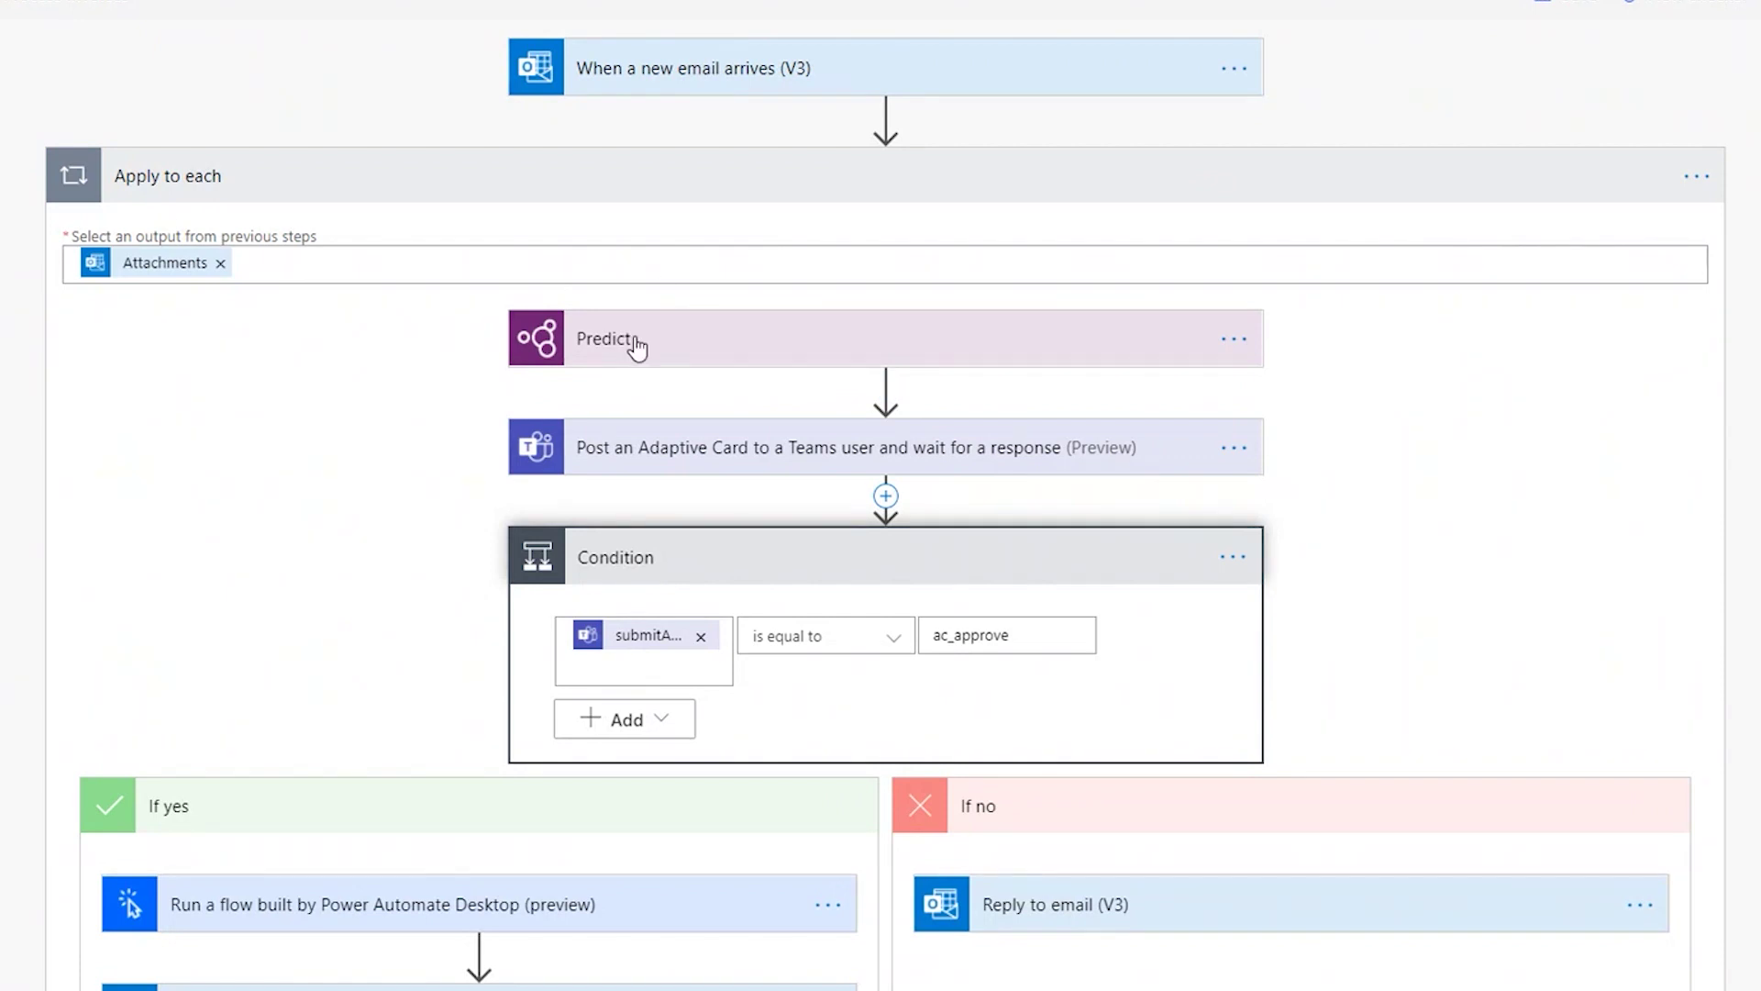
scroll(637, 348, "down", 2)
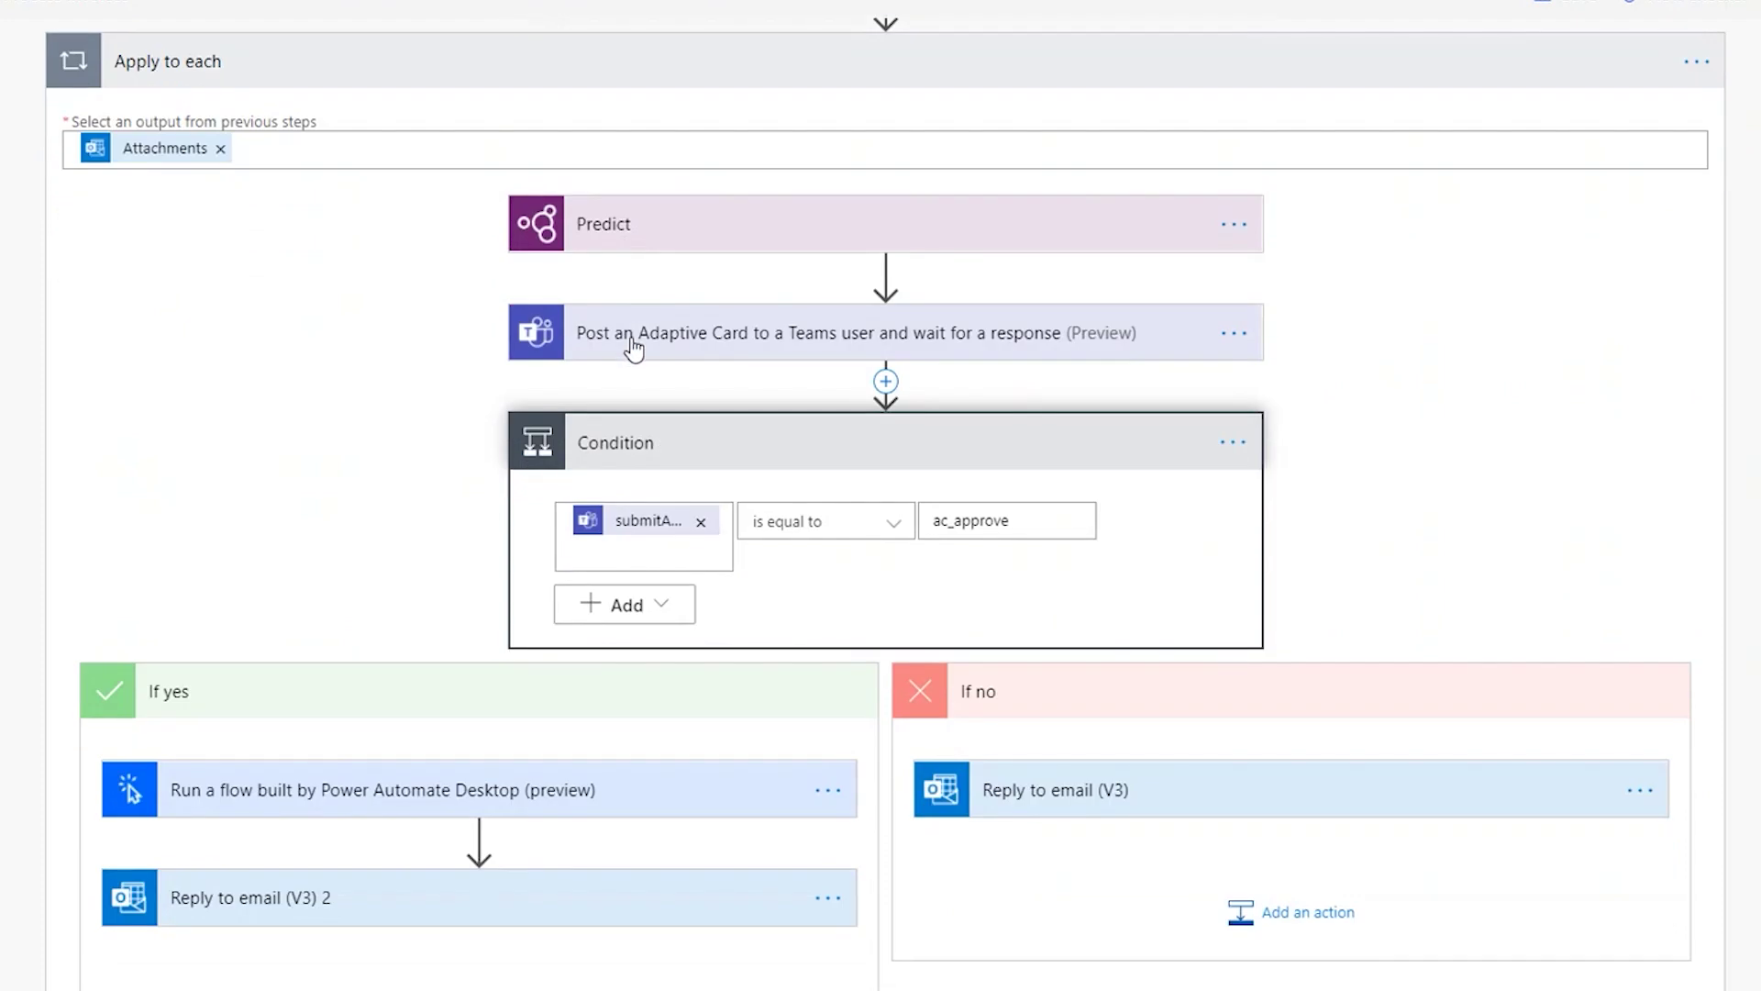
left_click(633, 339)
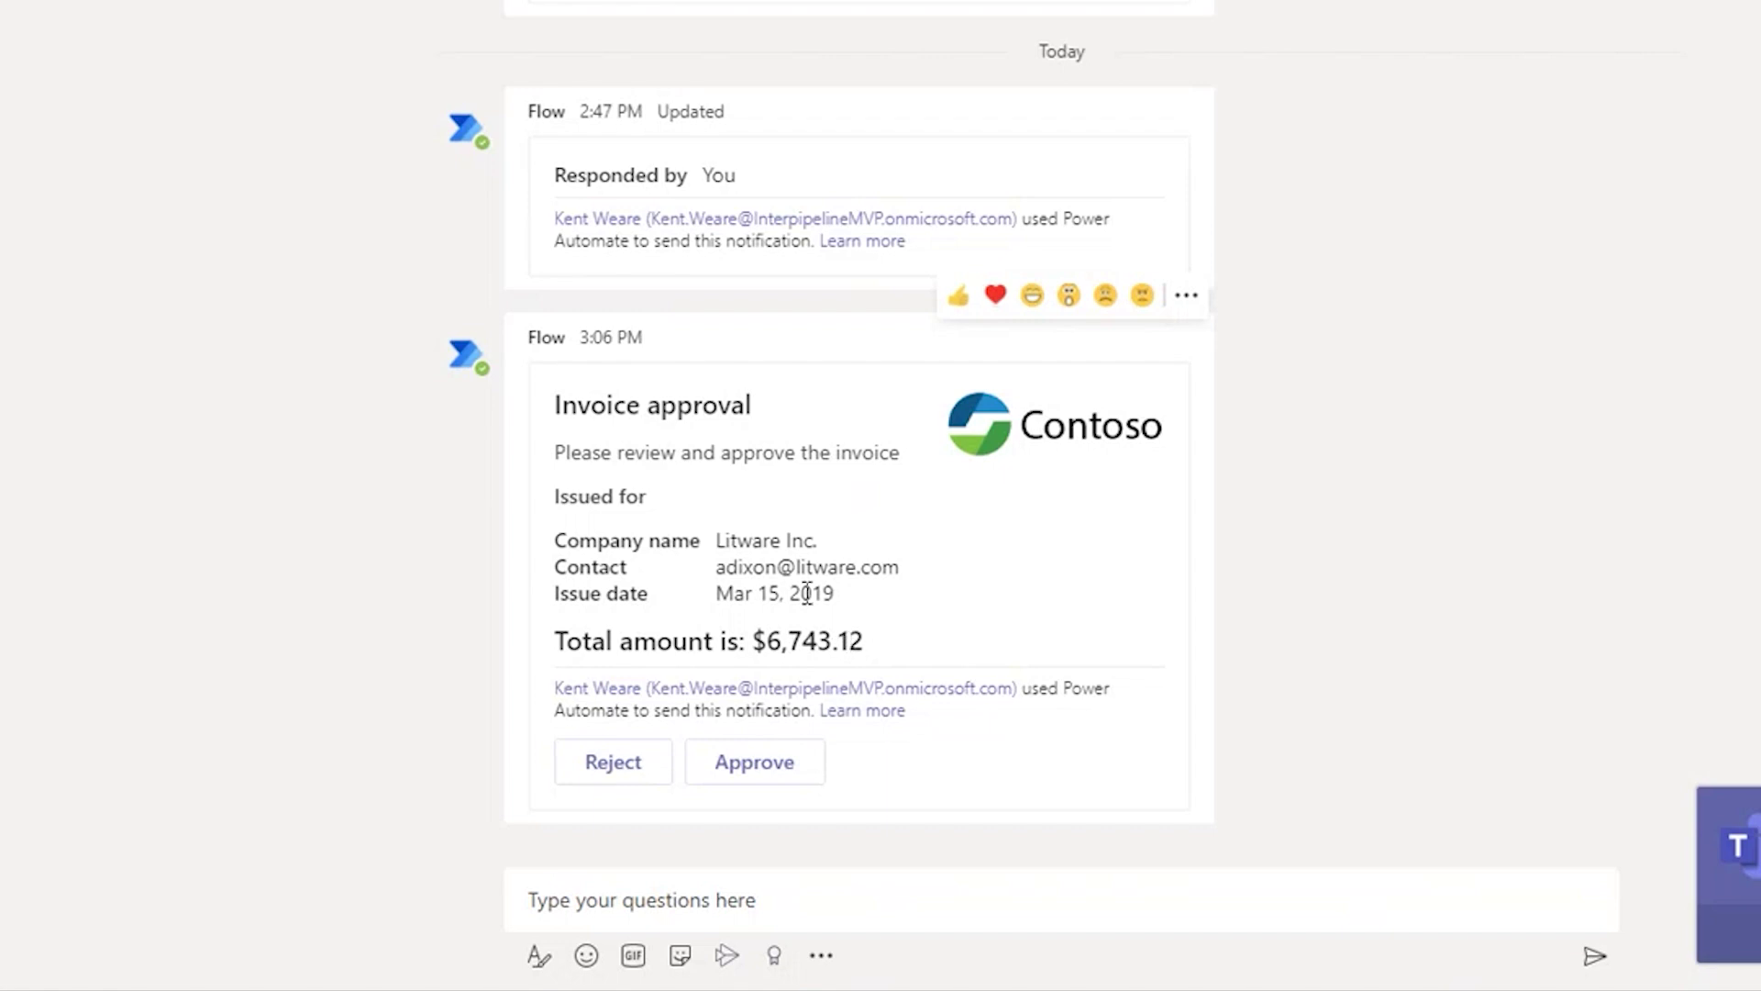
Approve the Litware Inc. $6,743.12 invoice on the approval card and confirm it
left_click(739, 769)
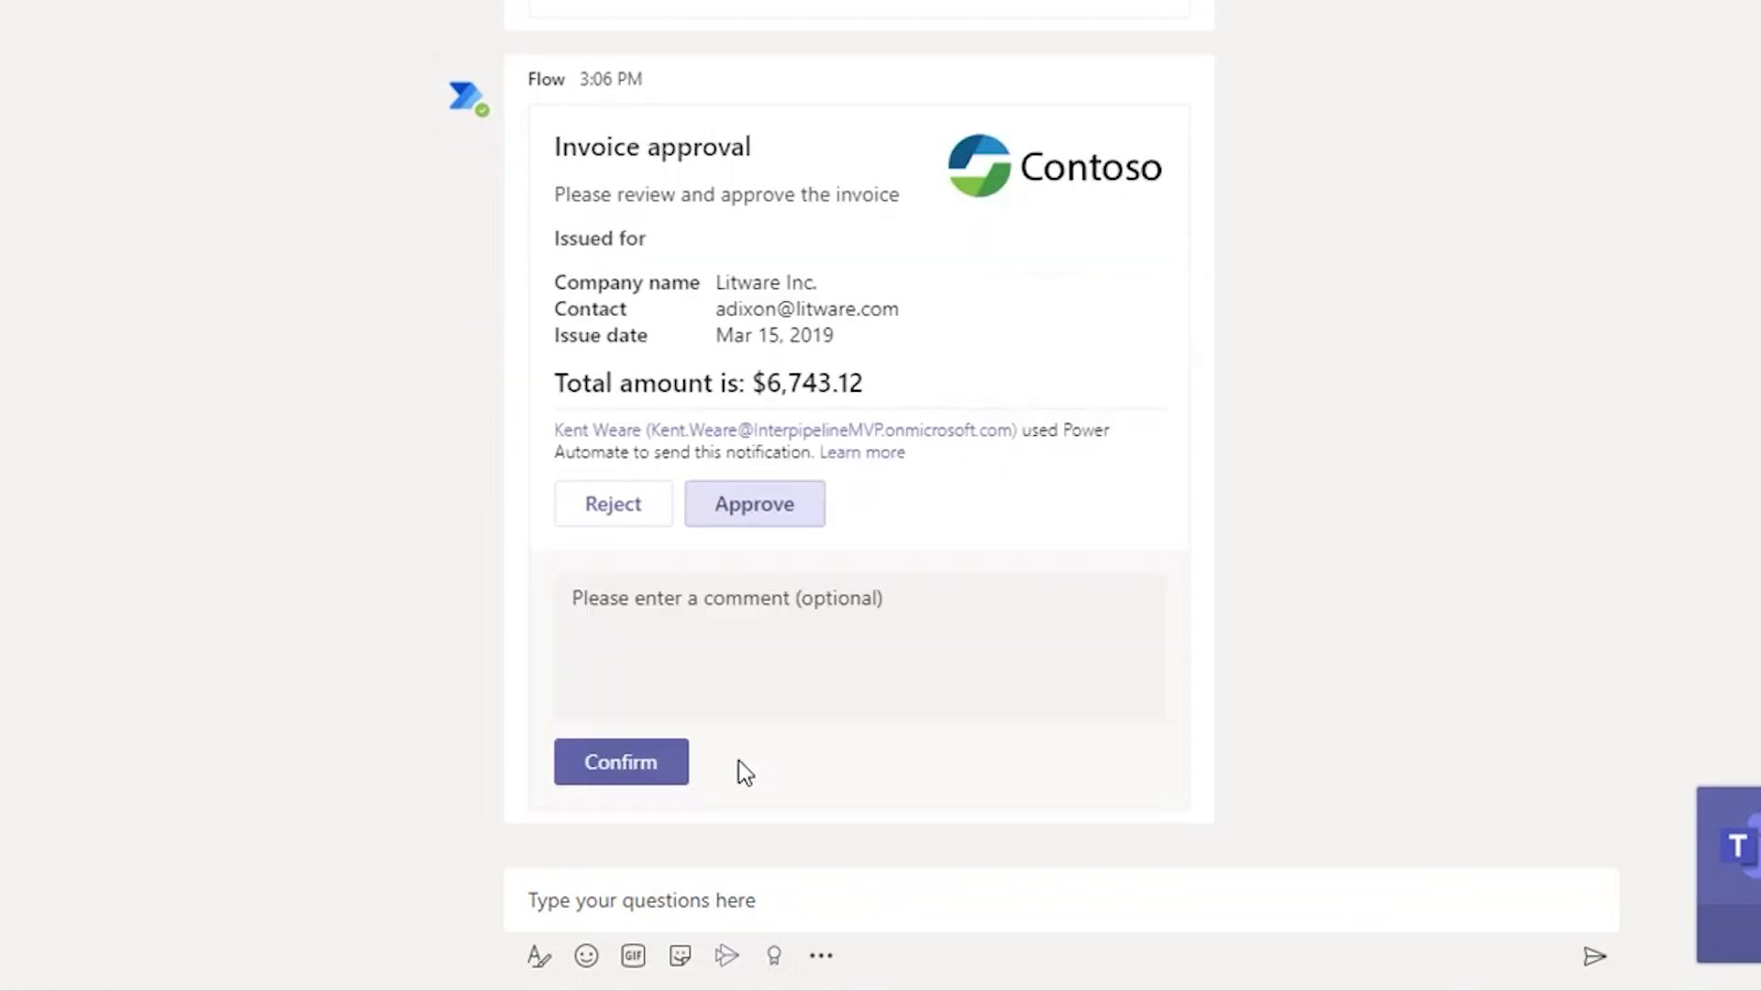
left_click(614, 767)
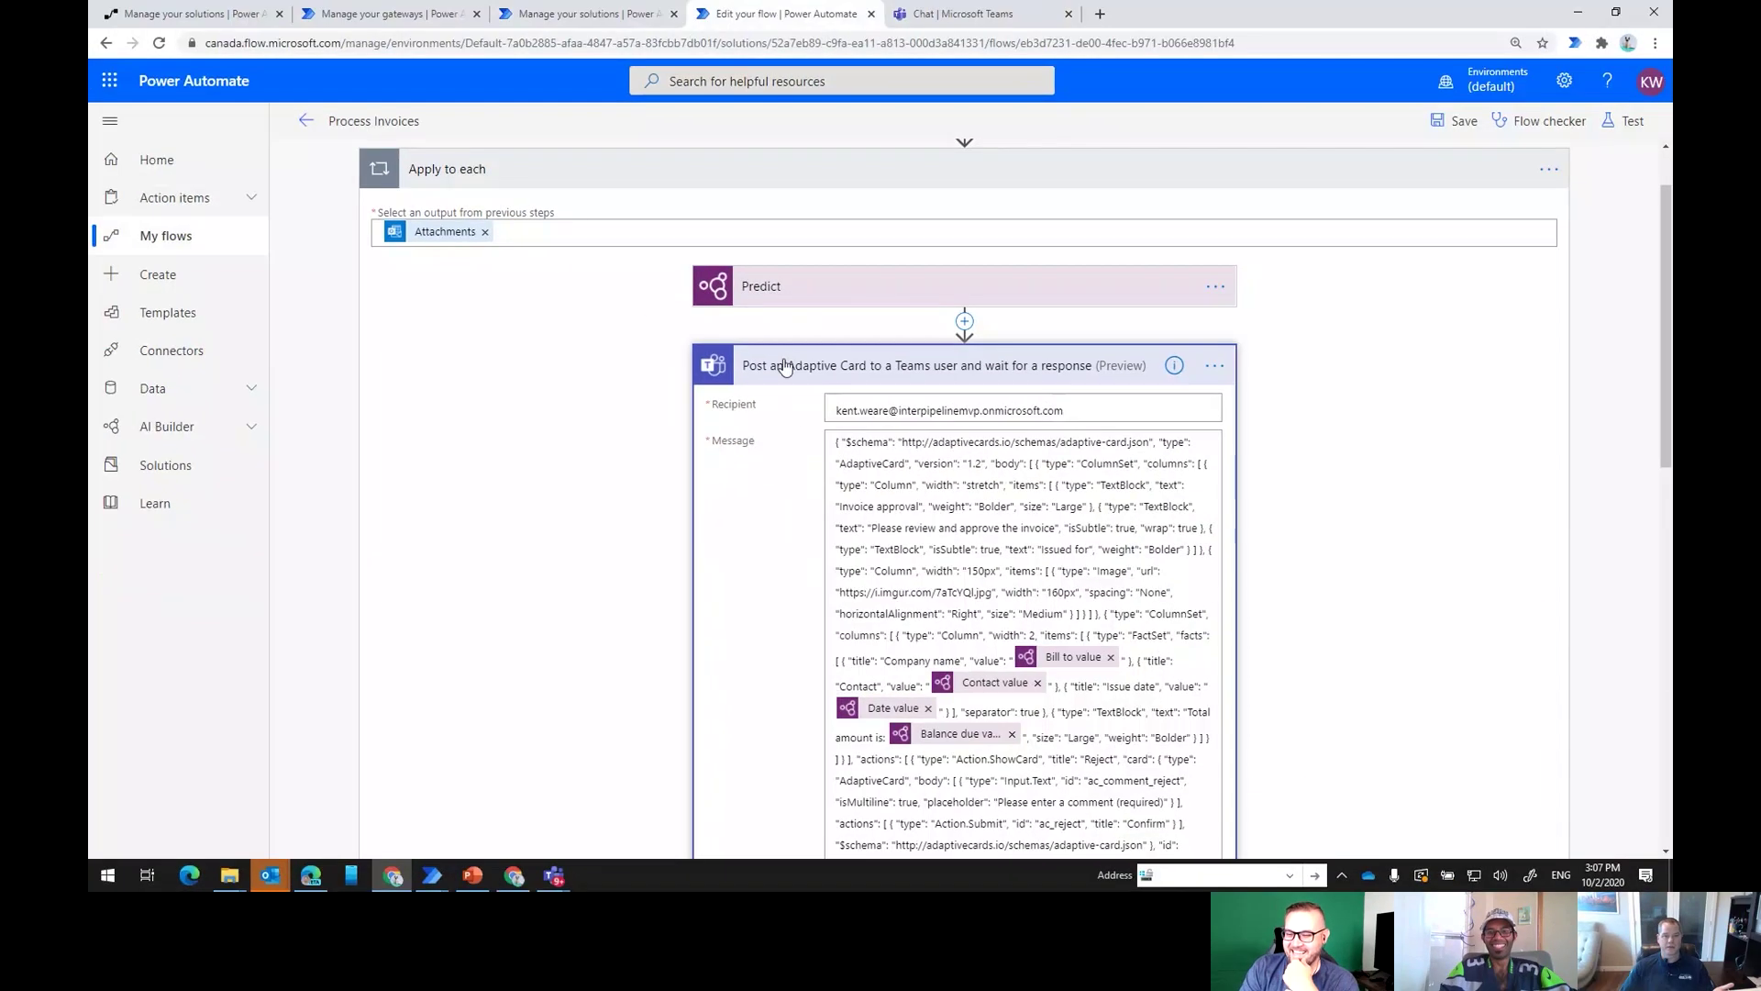
Collapse the adaptive card action and scroll down to the Condition's approval branches
left_click(771, 344)
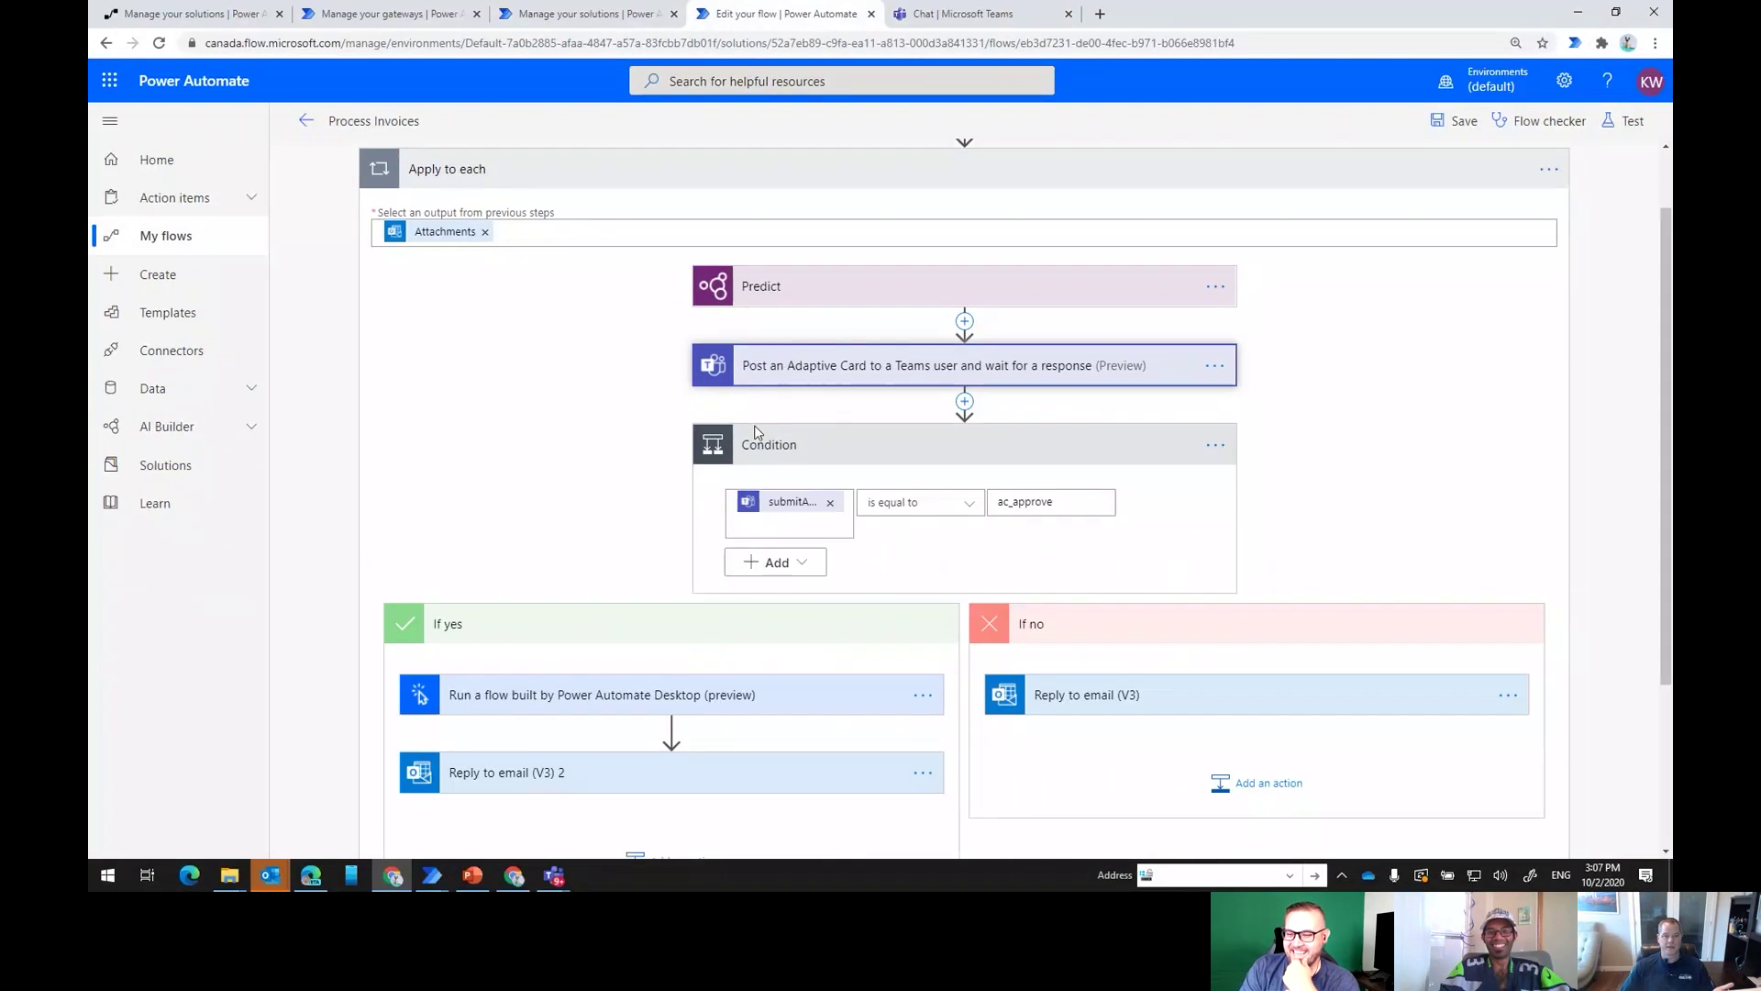
scroll(738, 424, "down", 2)
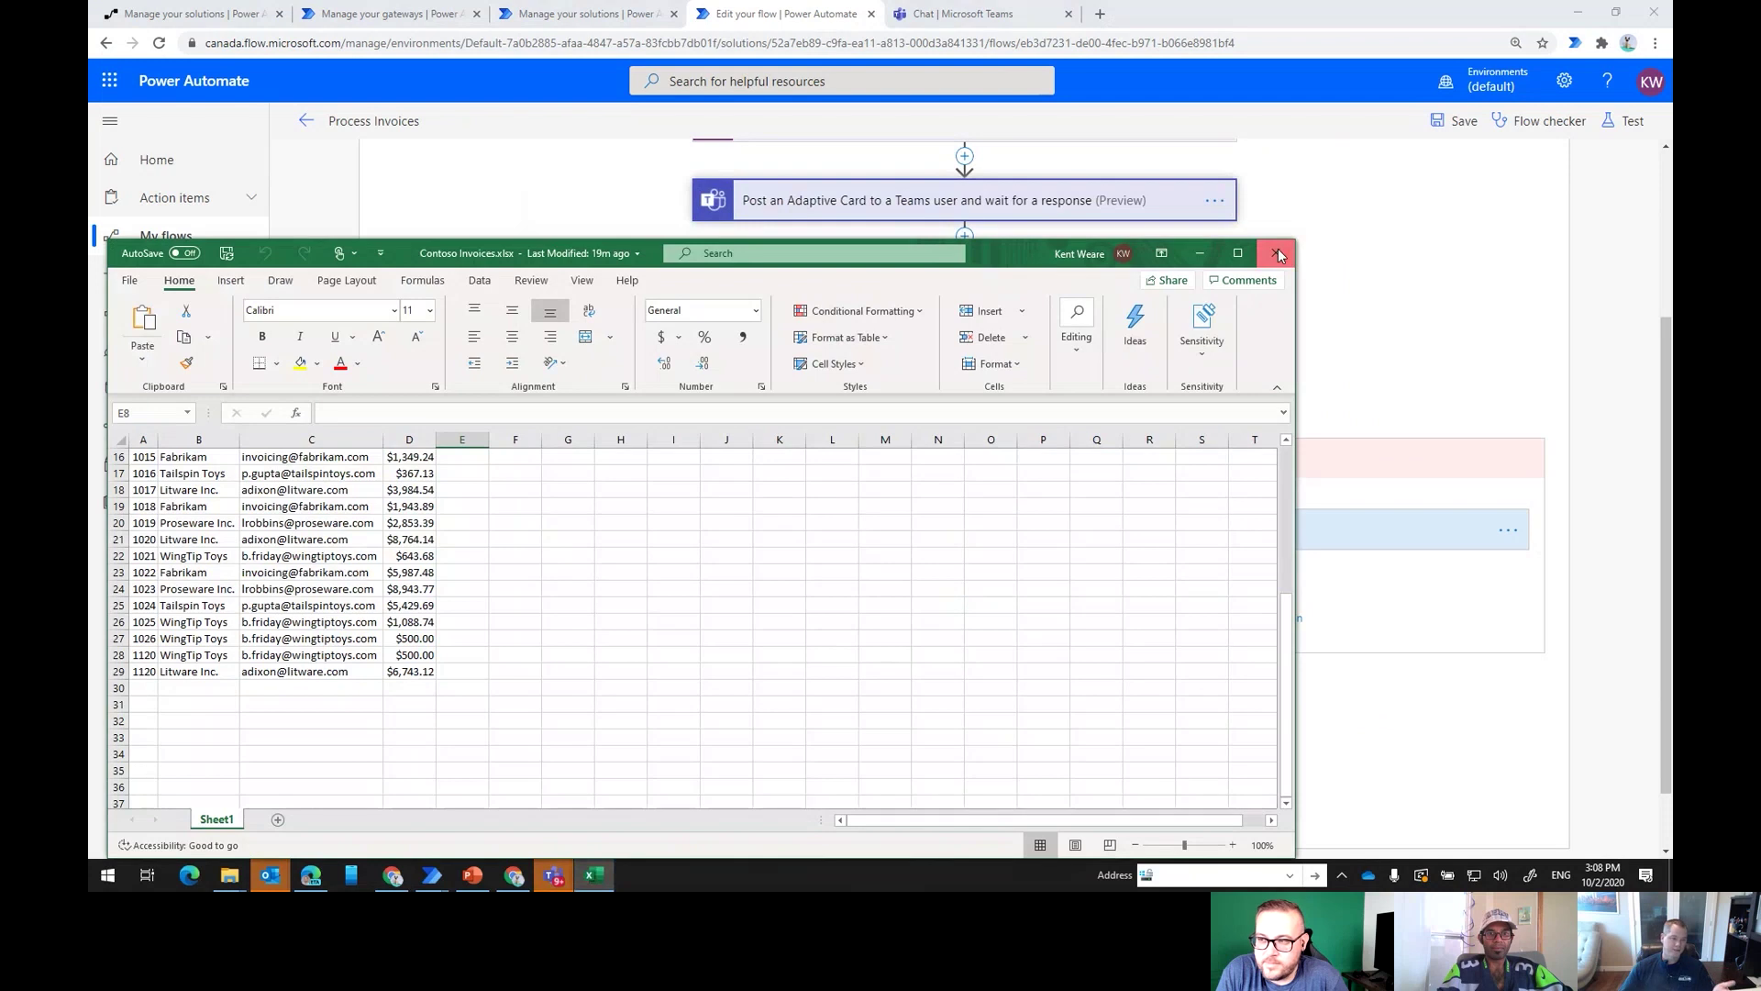
Close Contoso Invoices.xlsx, saving the new 1120 Litware Inc. row
left_click(1277, 253)
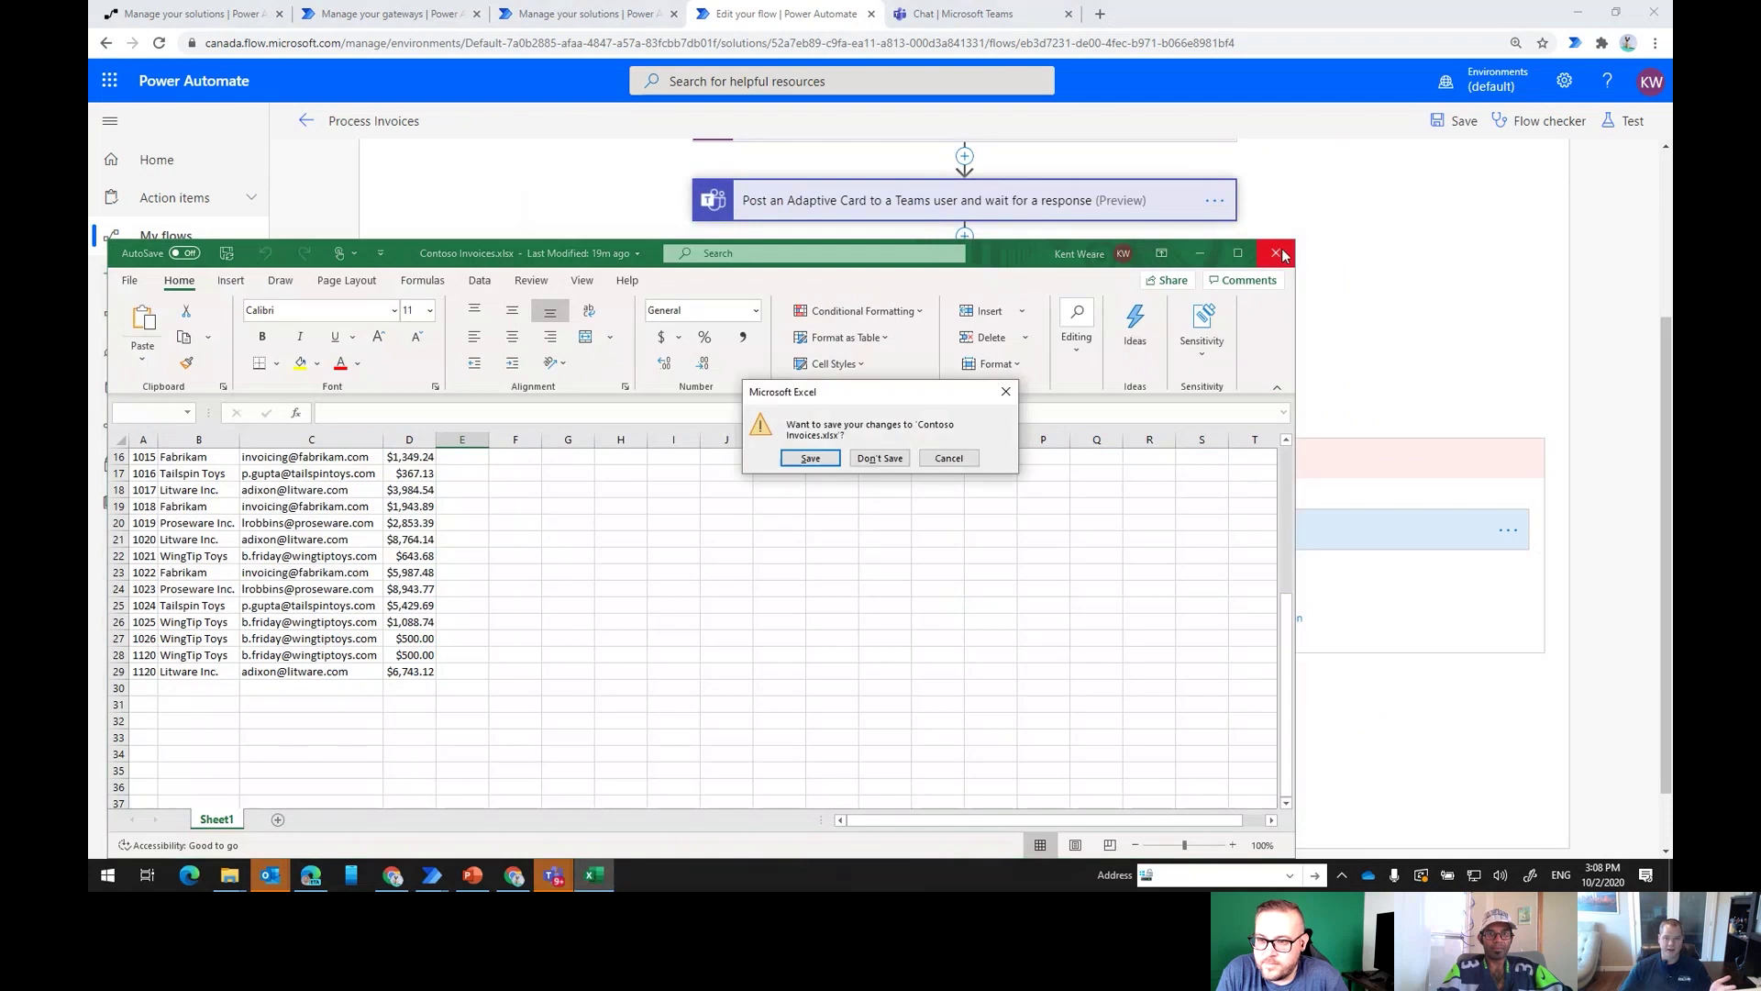
left_click(833, 461)
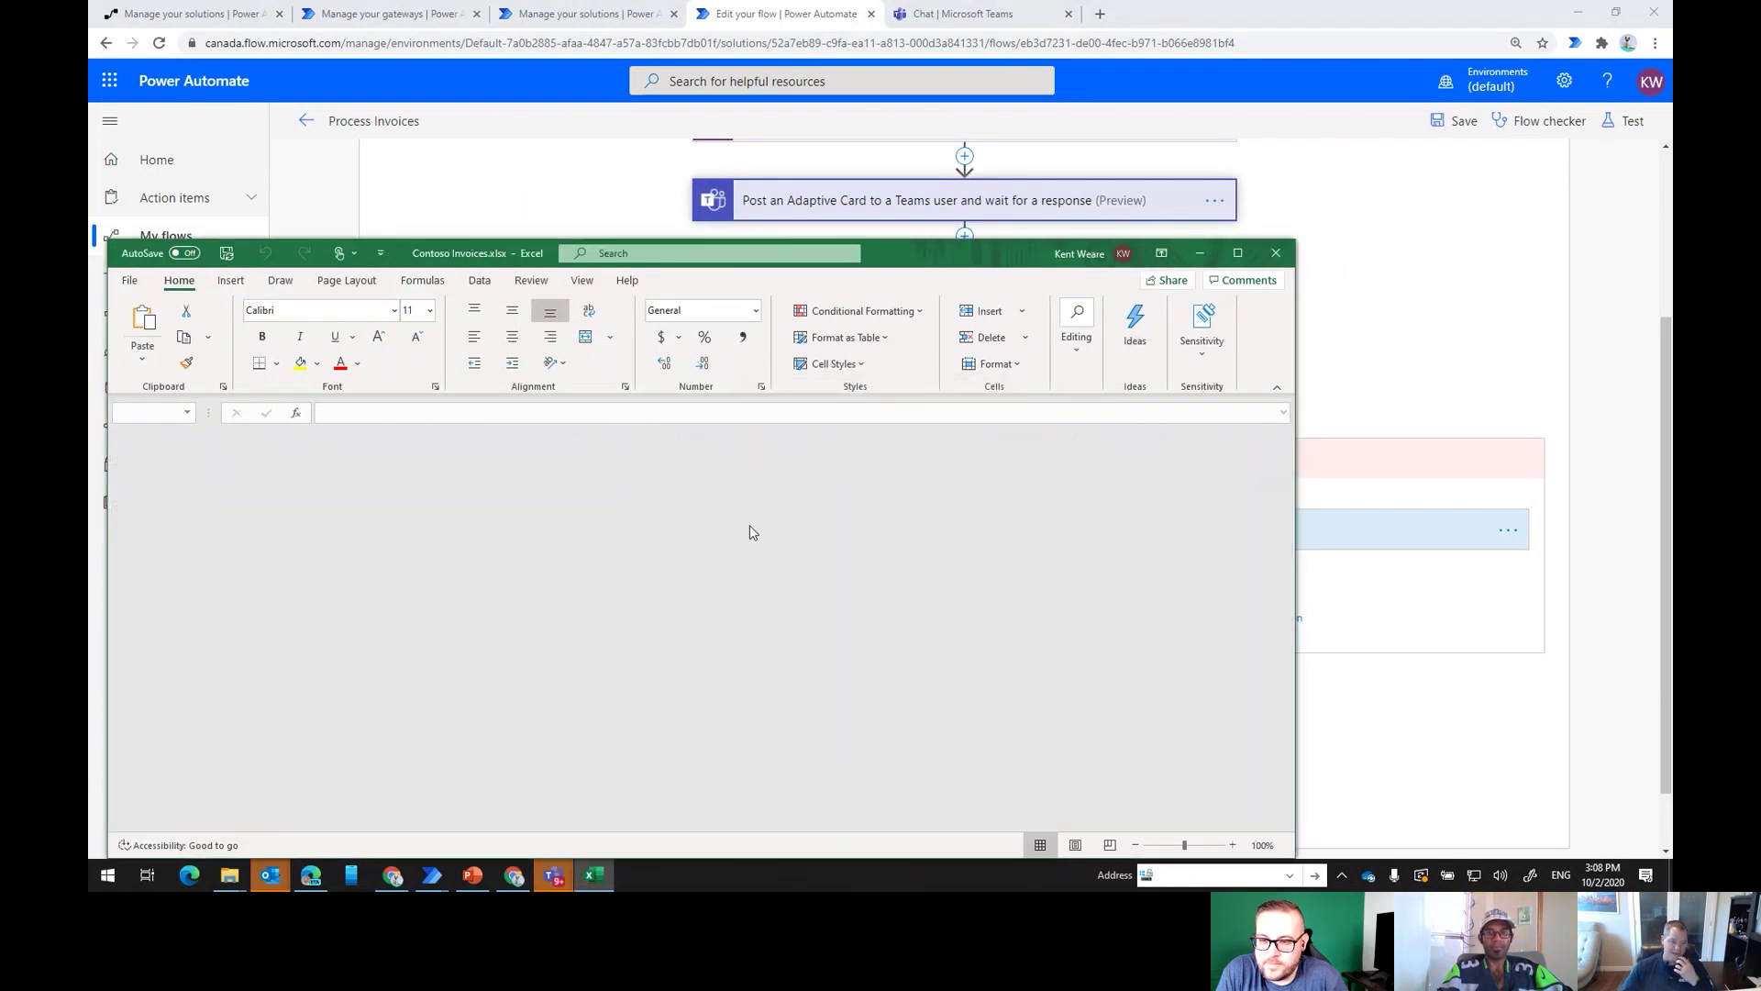
mouse_move(442, 878)
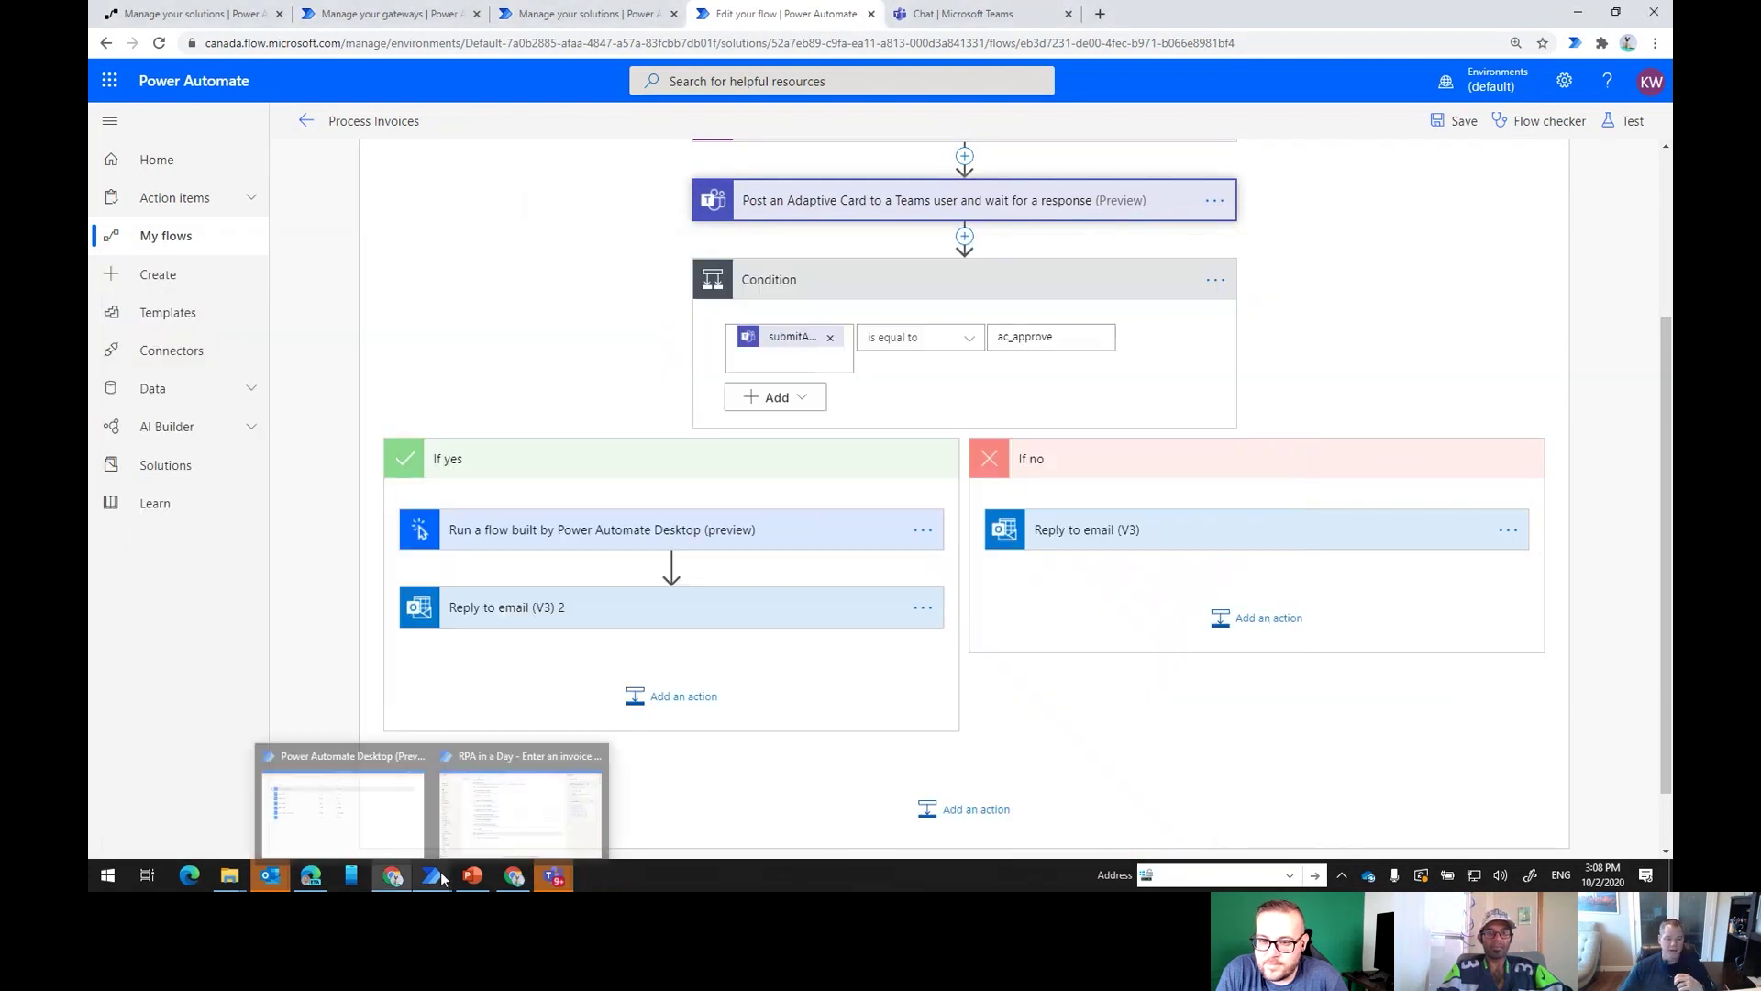
Switch to Power Automate Desktop and minimize the Flows console to reveal the 'RPA in a Day - Enter an invoice' editor
left_click(475, 814)
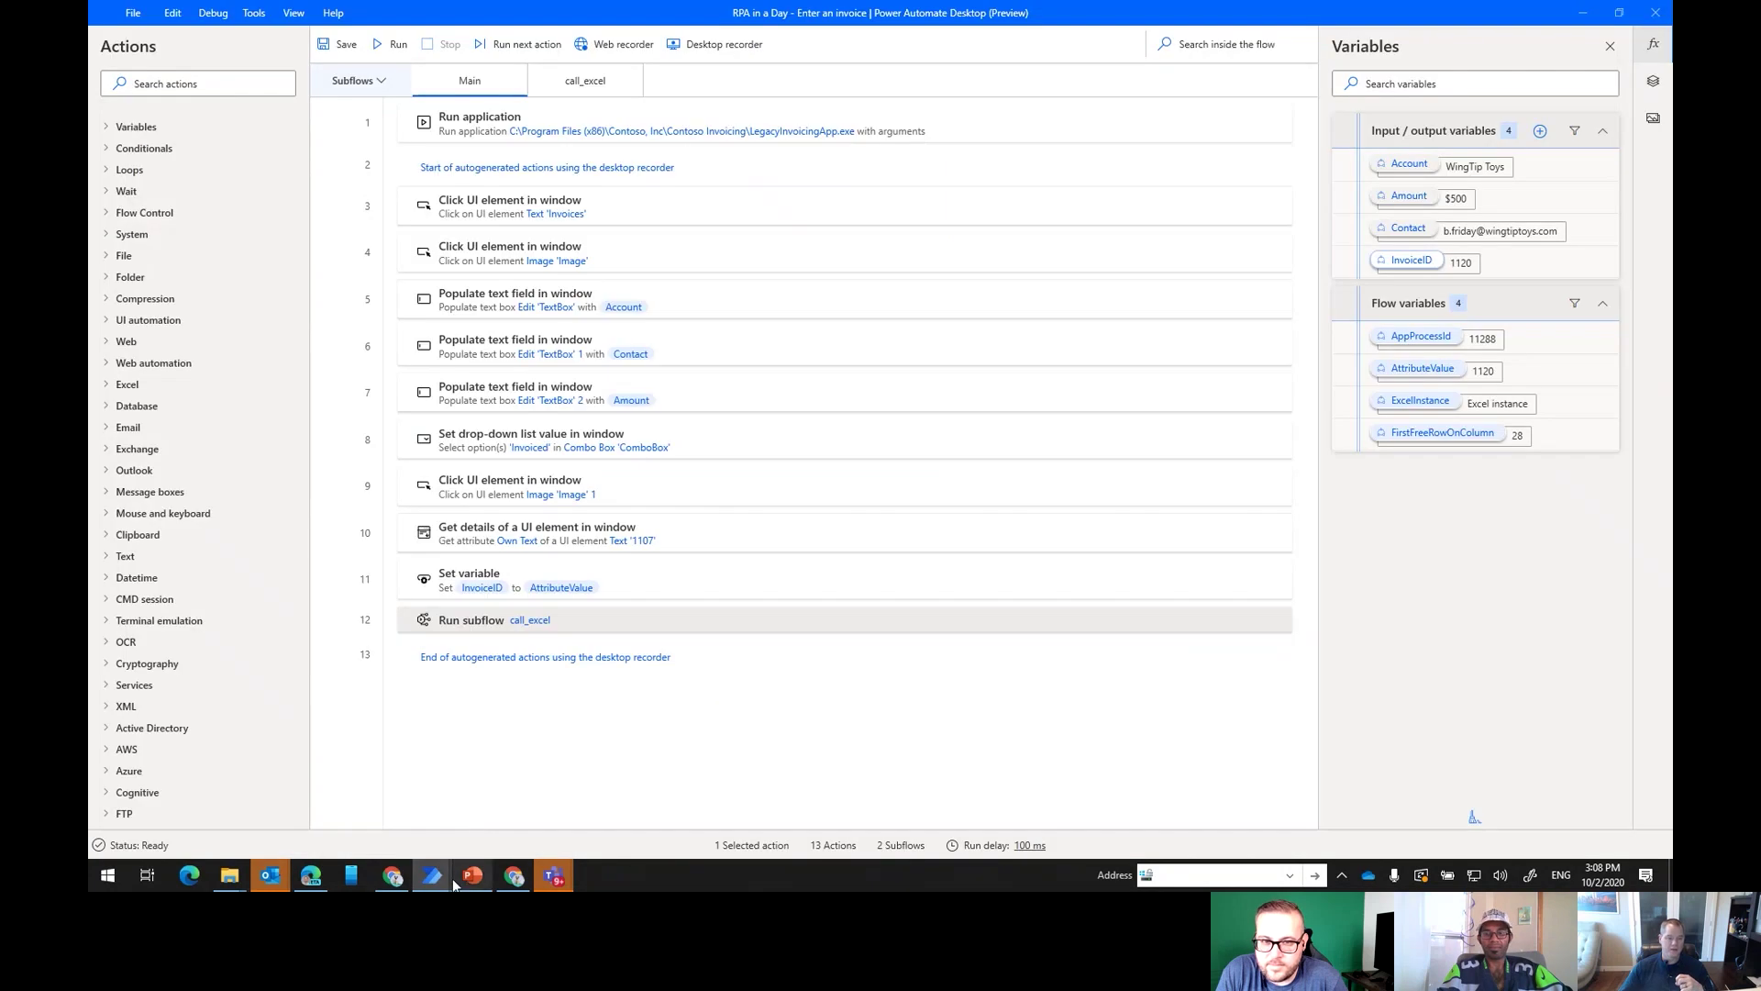
mouse_move(441, 878)
left_click(367, 807)
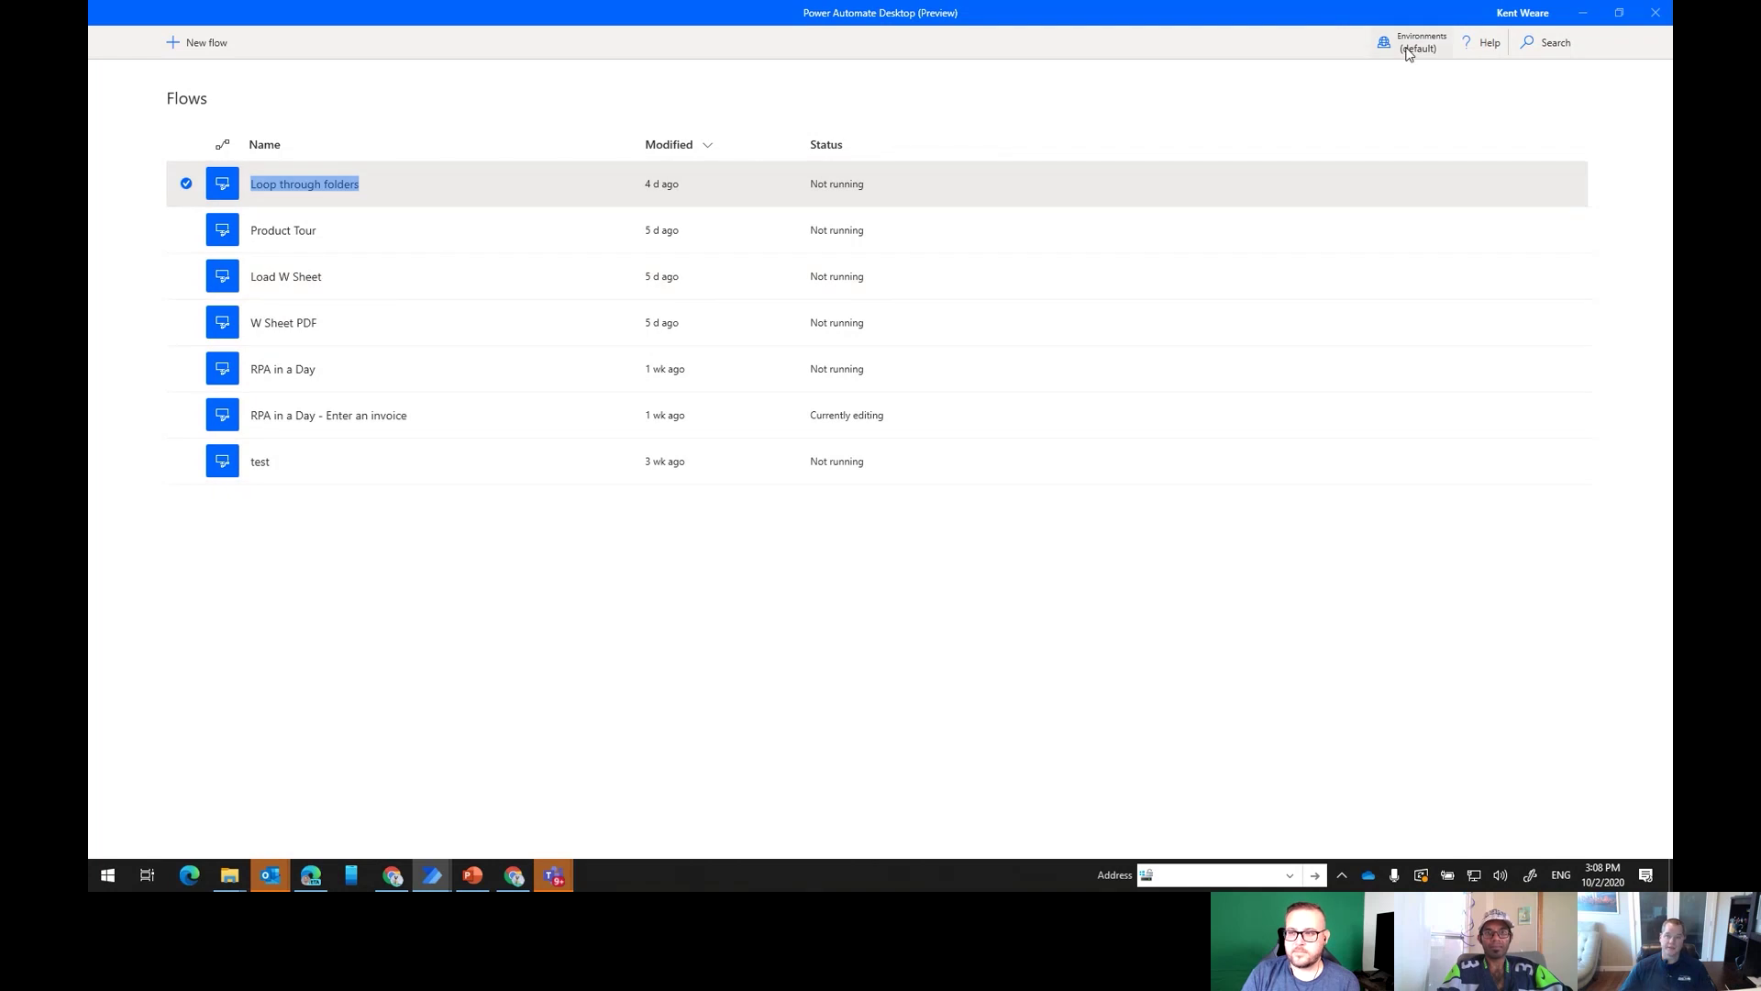
left_click(1584, 13)
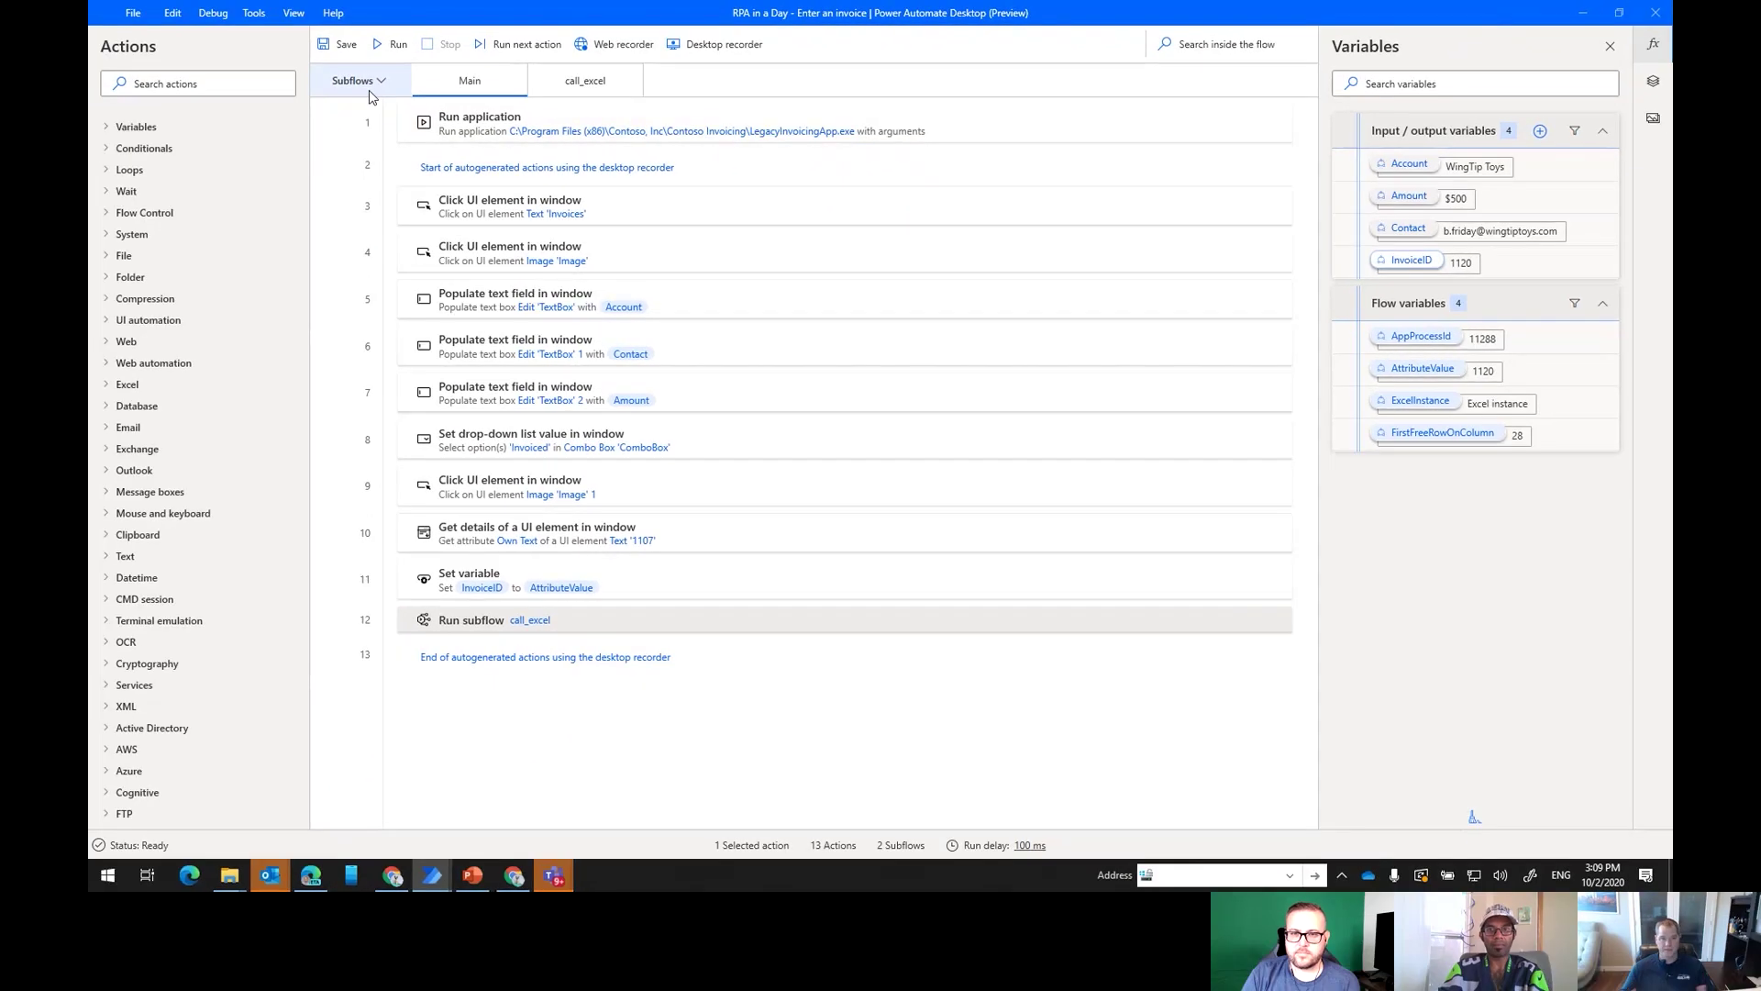
left_click(584, 84)
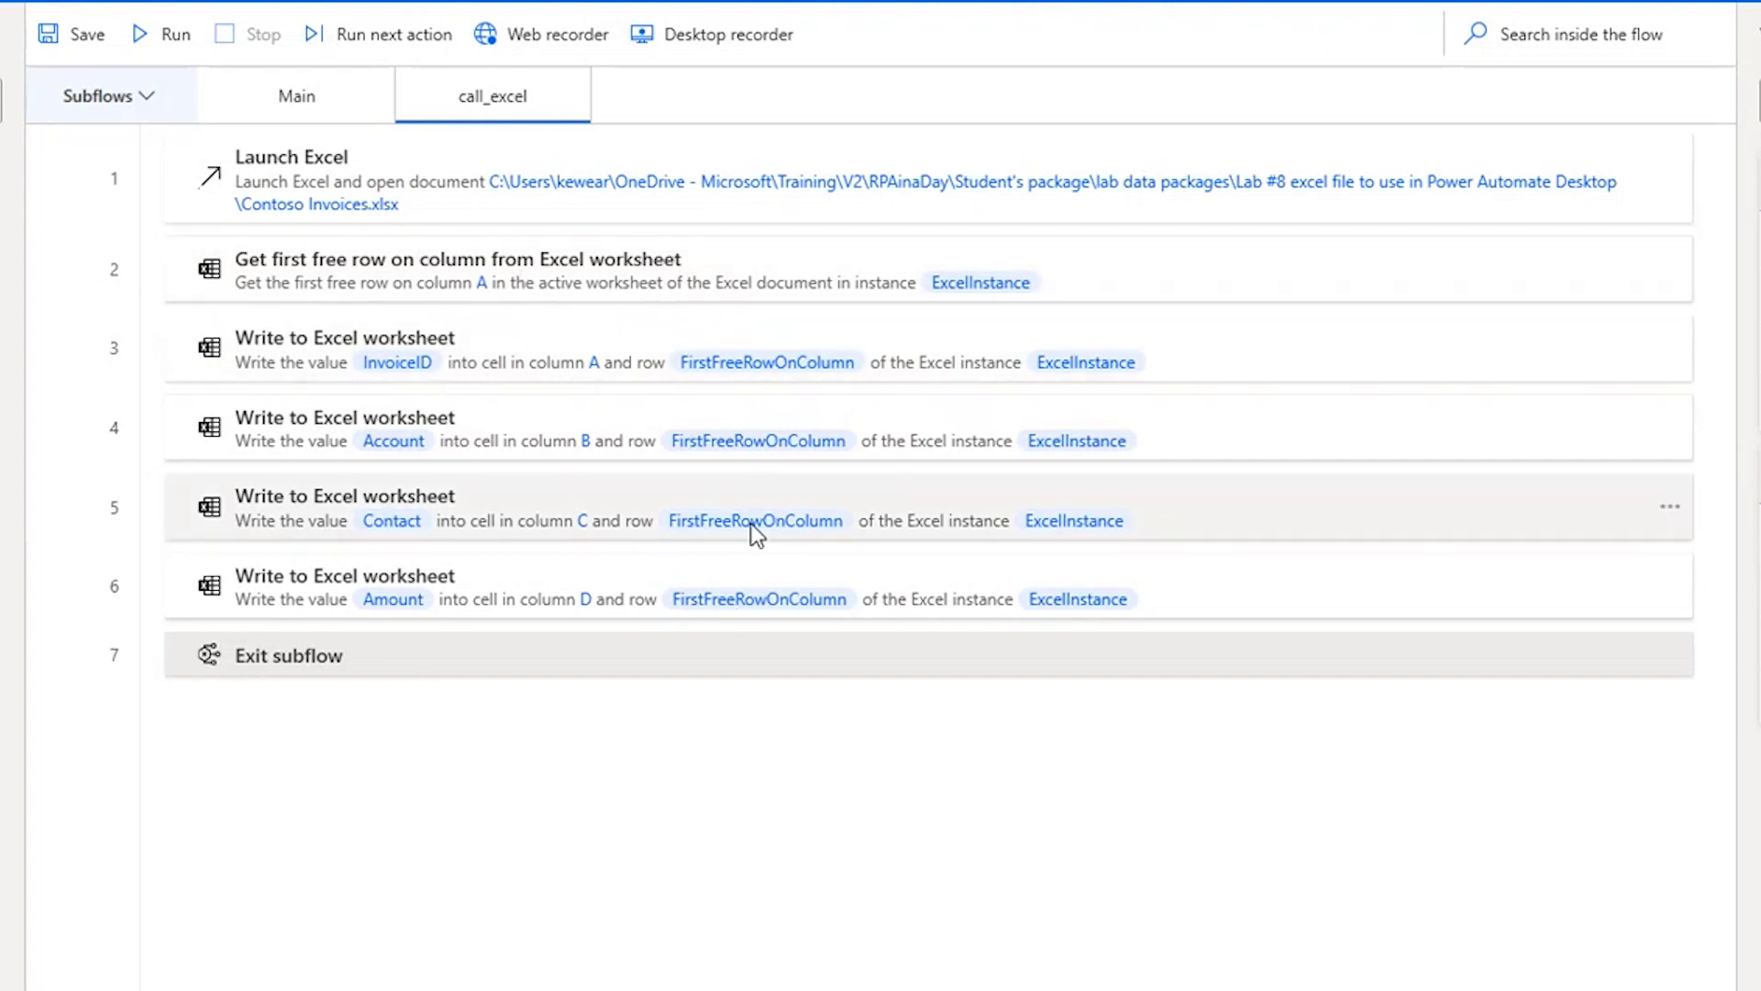
left_click(297, 98)
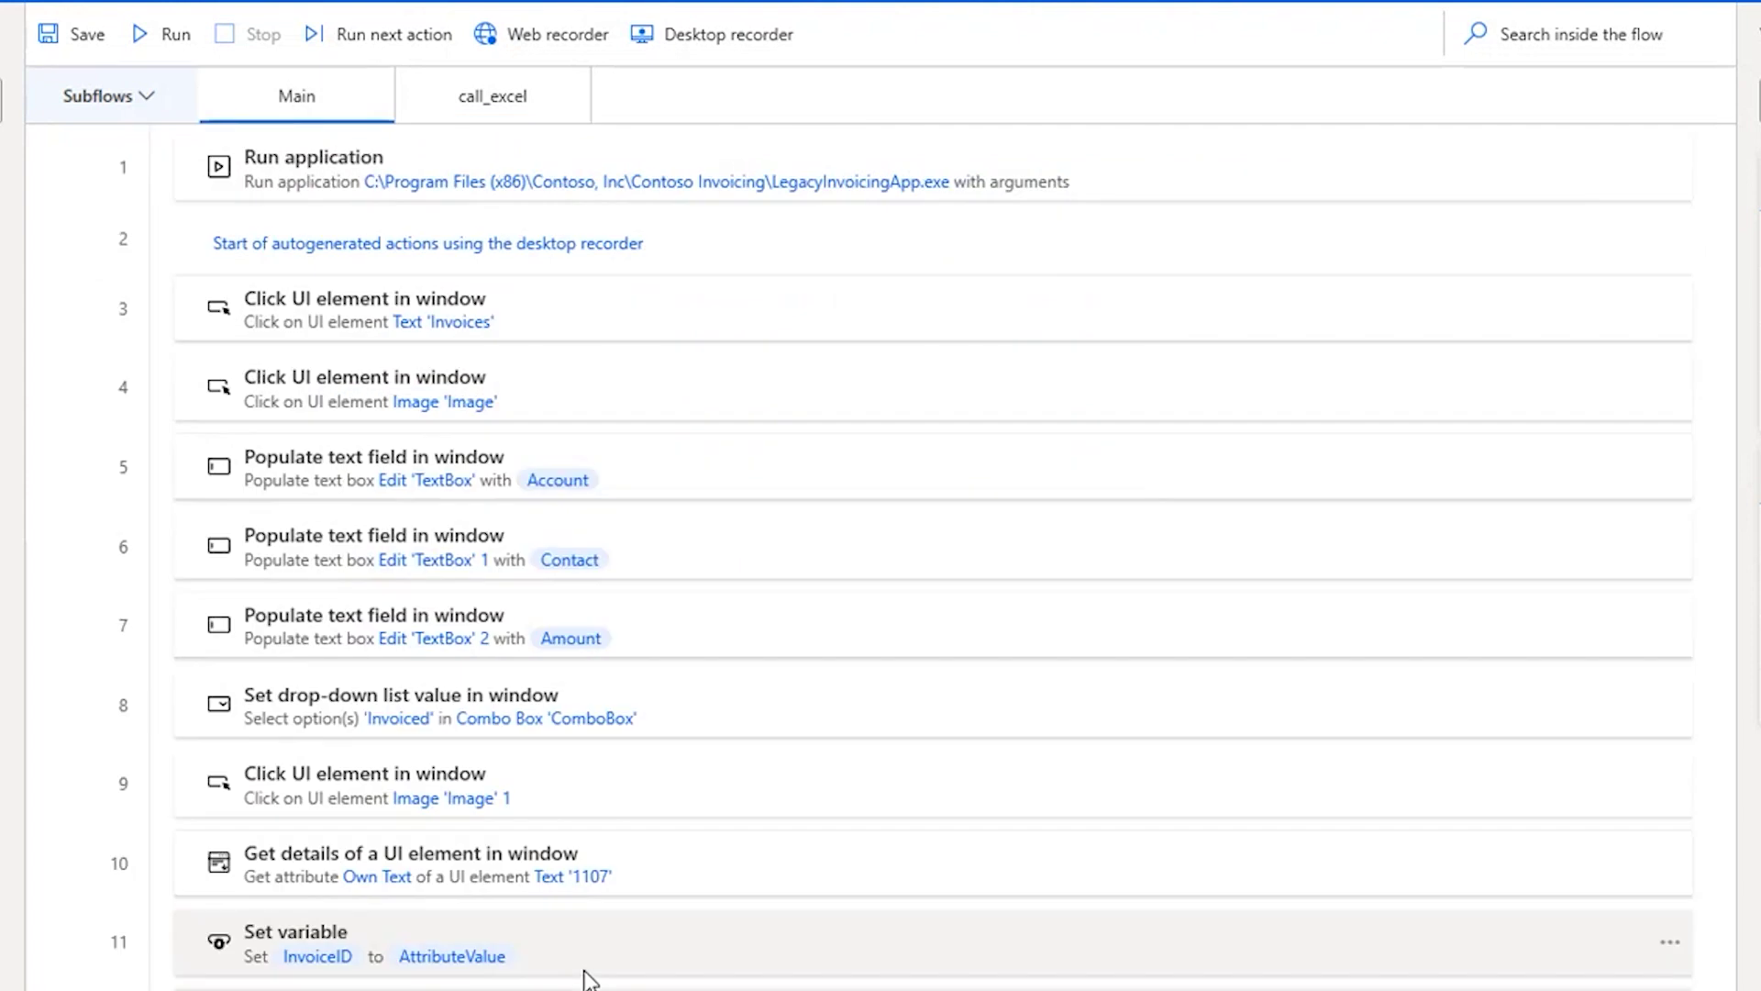